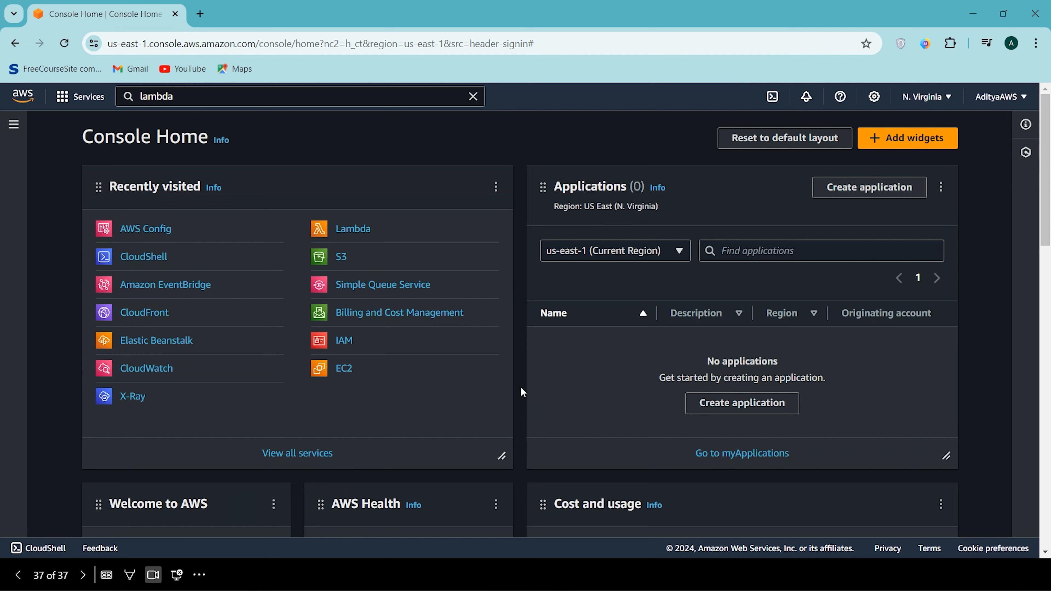
- Open the Lambda service in a new browser tab and start creating a function
left_click(361, 234)
right_click(361, 233)
left_click(420, 250)
left_click(213, 96)
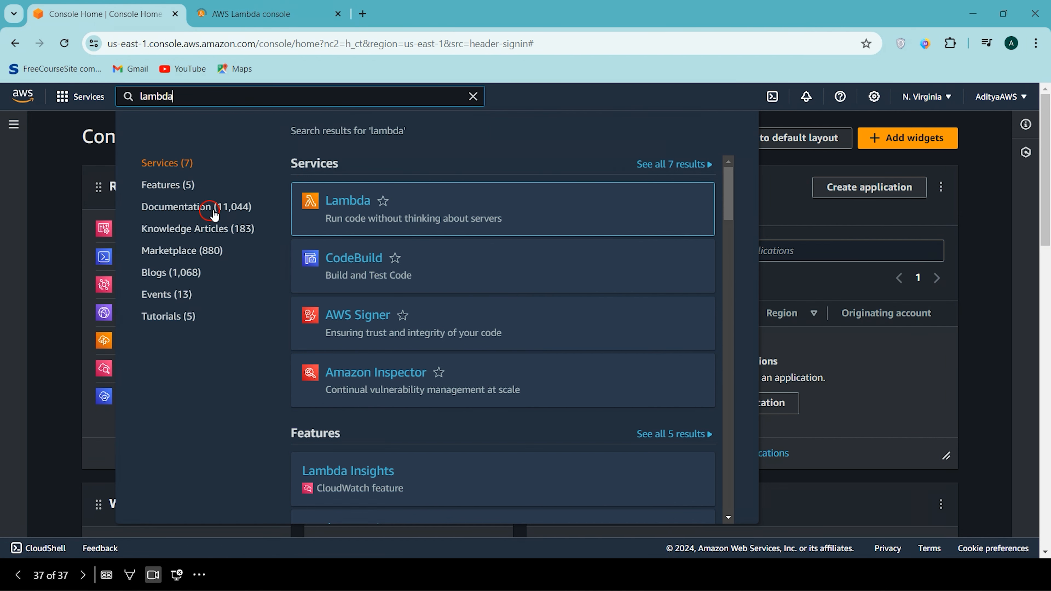
left_click(59, 204)
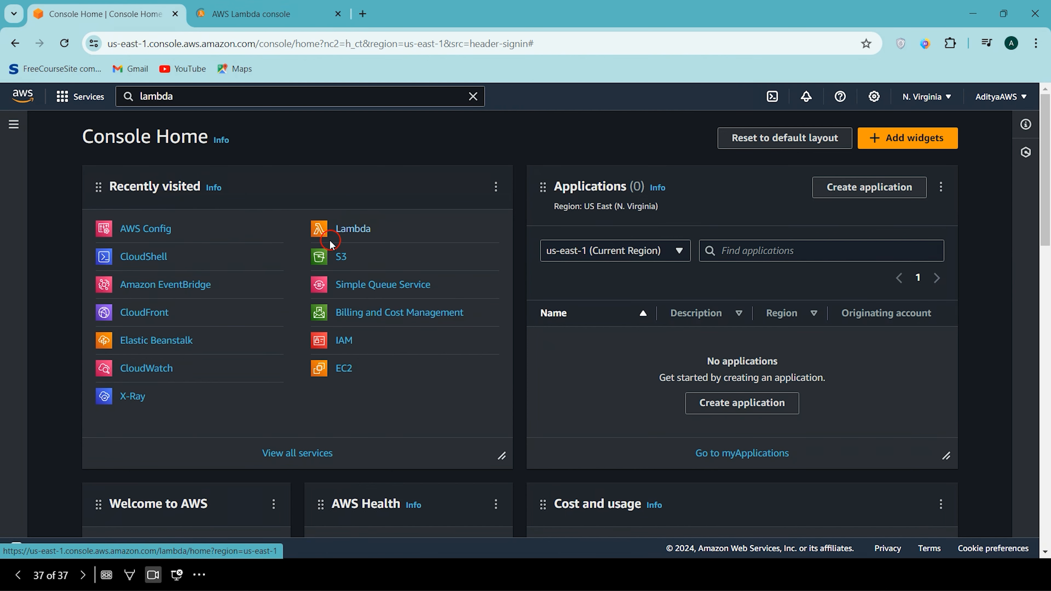
left_click(290, 6)
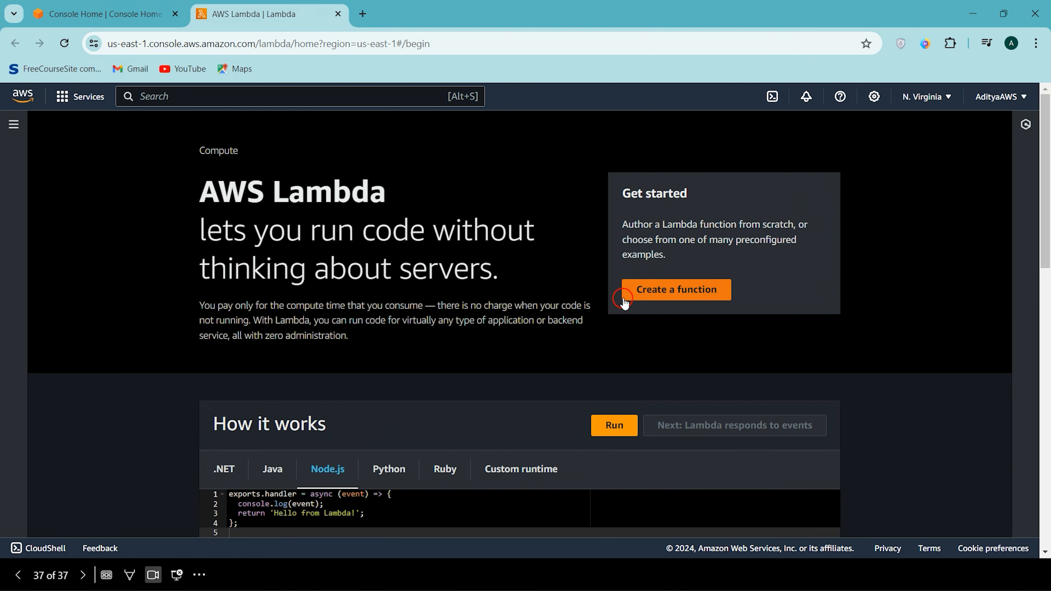
left_click(673, 295)
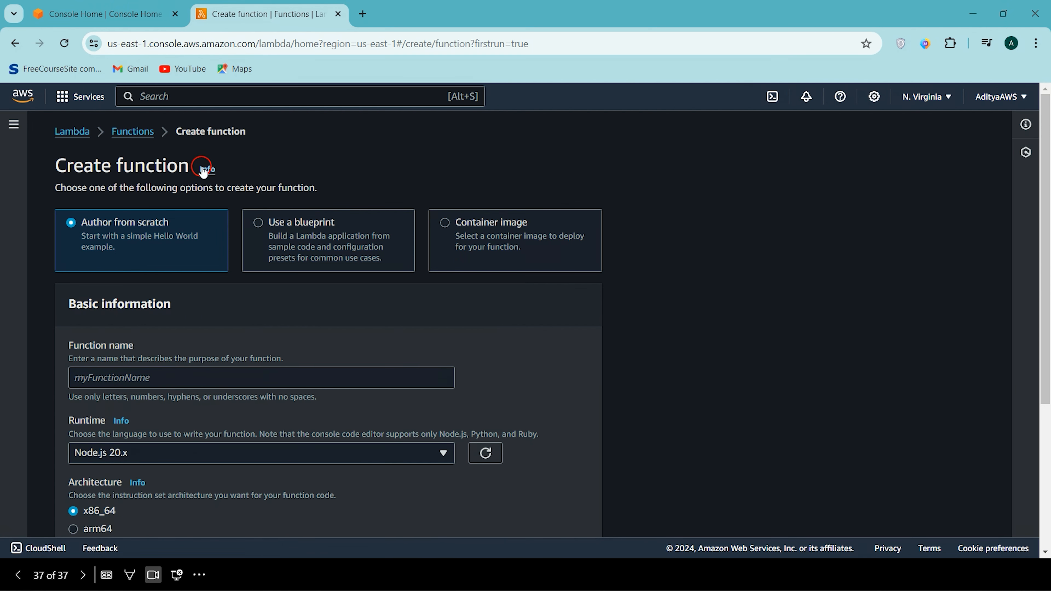
- Name the author-from-scratch function lamda-vpc-demo and set its runtime to Python 3.12
scroll(326, 215, "down", 2)
scroll(327, 215, "up", 2)
scroll(126, 245, "down", 1)
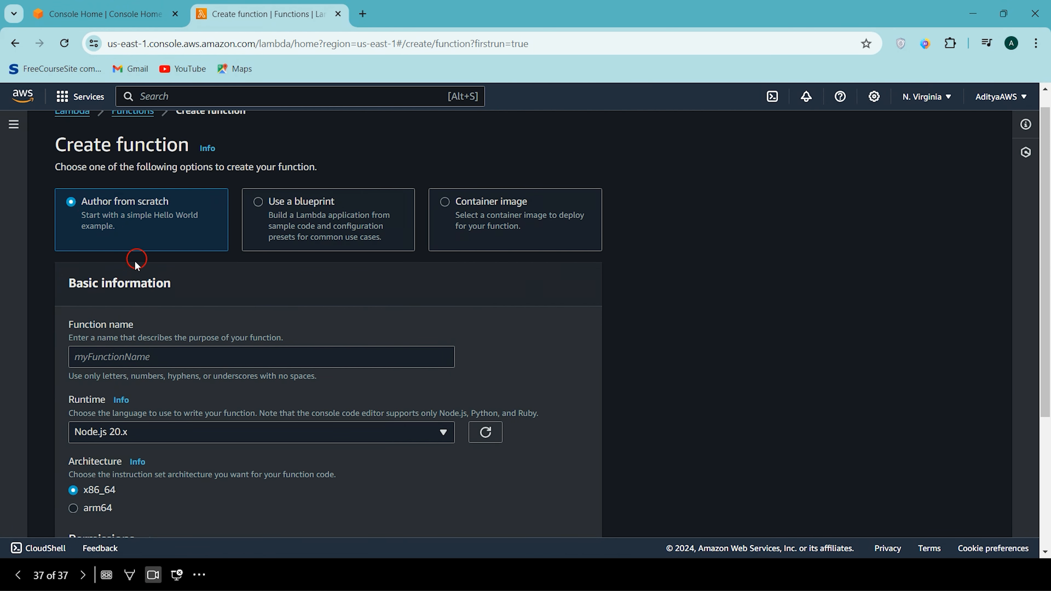
scroll(201, 316, "down", 2)
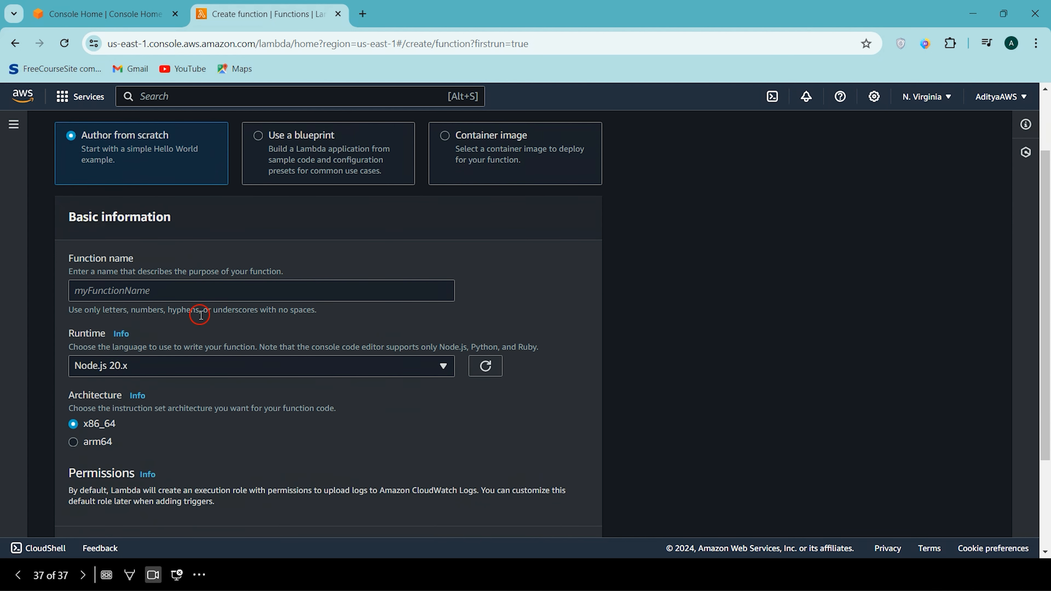
left_click(124, 298)
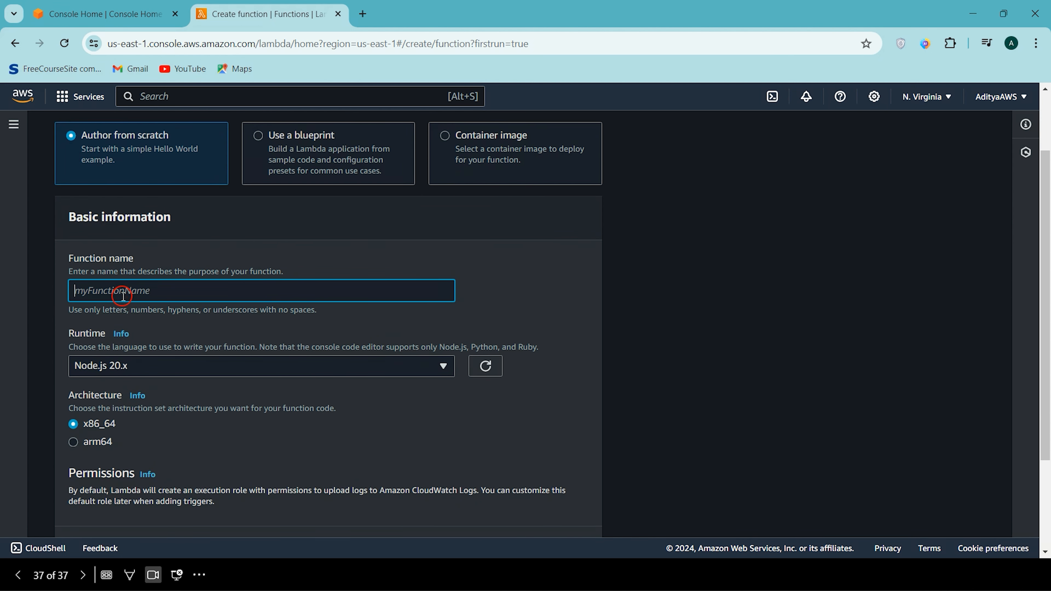
type("lamda-vpc-demo")
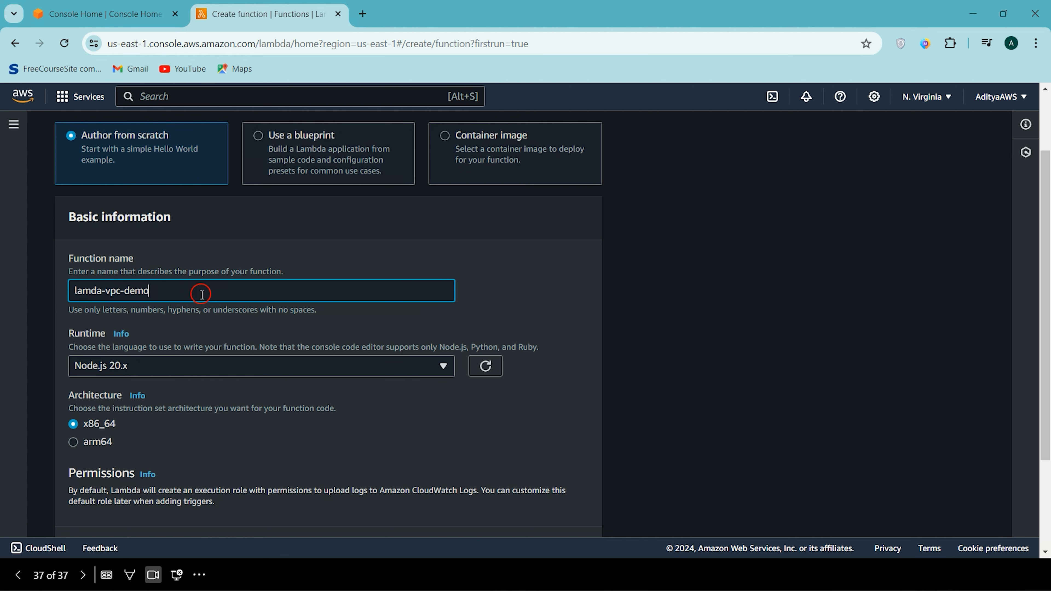
left_click(285, 373)
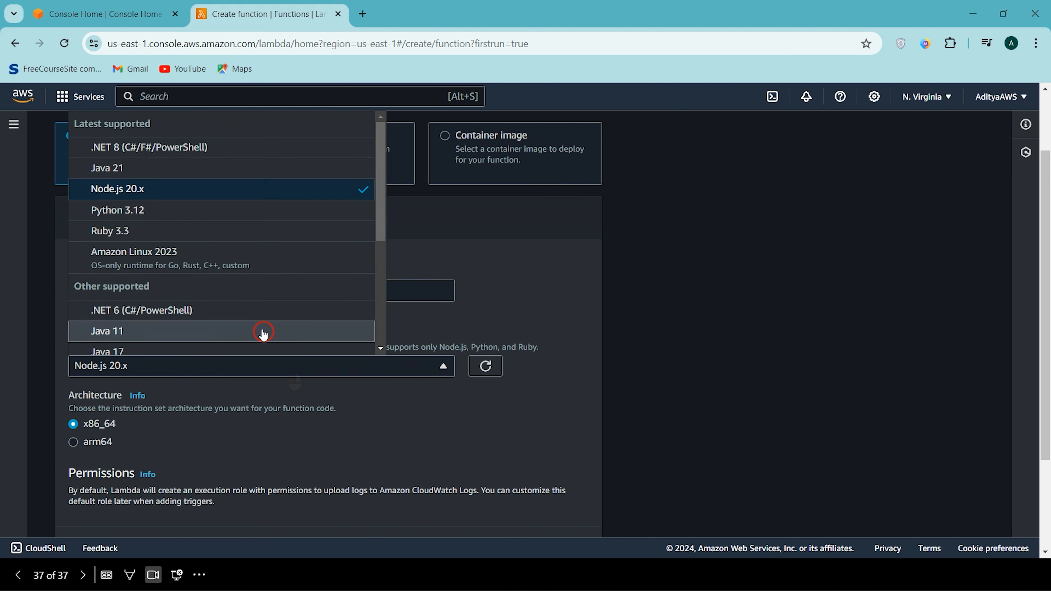
left_click(152, 212)
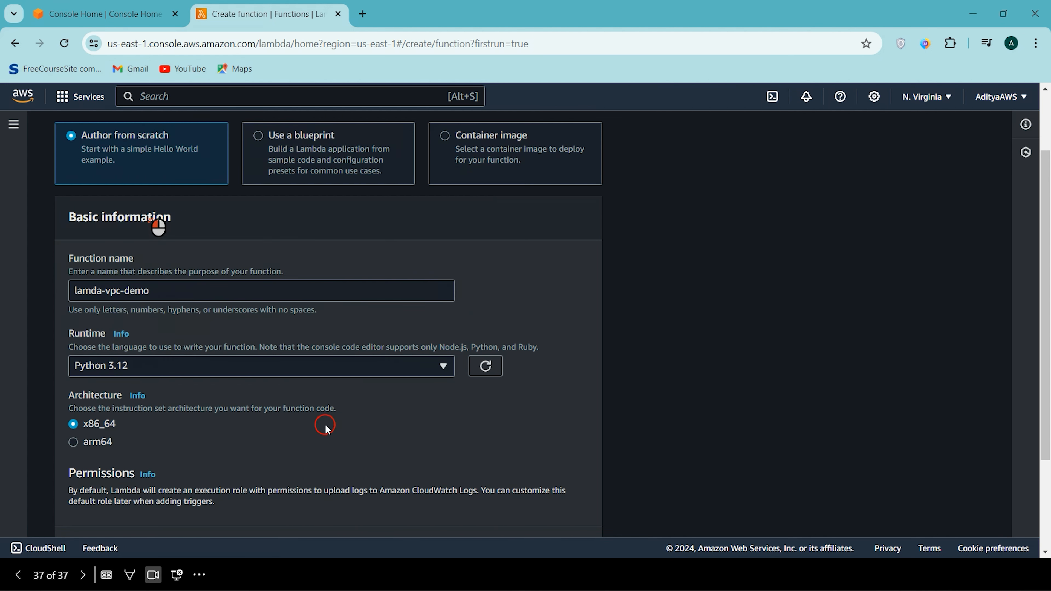
- Enable VPC in the function's advanced settings and choose the default VPC (172.31.0.0/16)
scroll(276, 389, "down", 2)
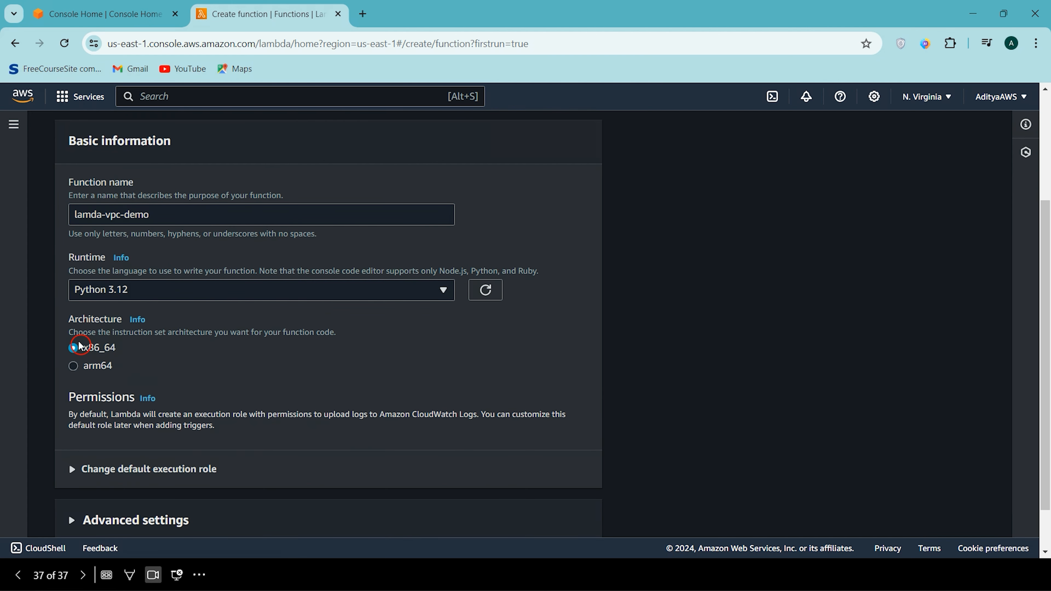
scroll(258, 365, "down", 1)
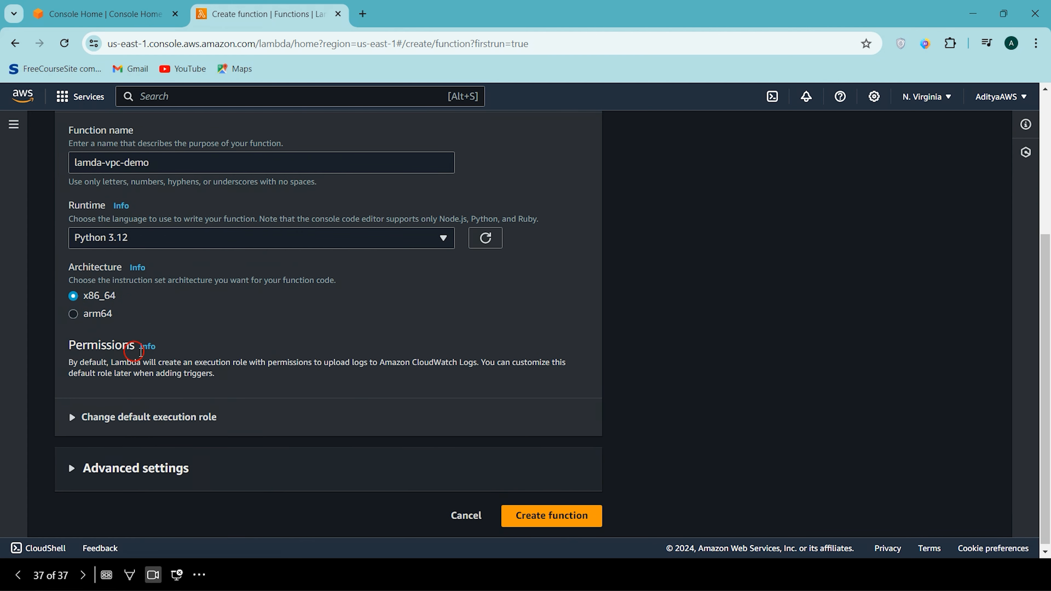
scroll(351, 291, "up", 5)
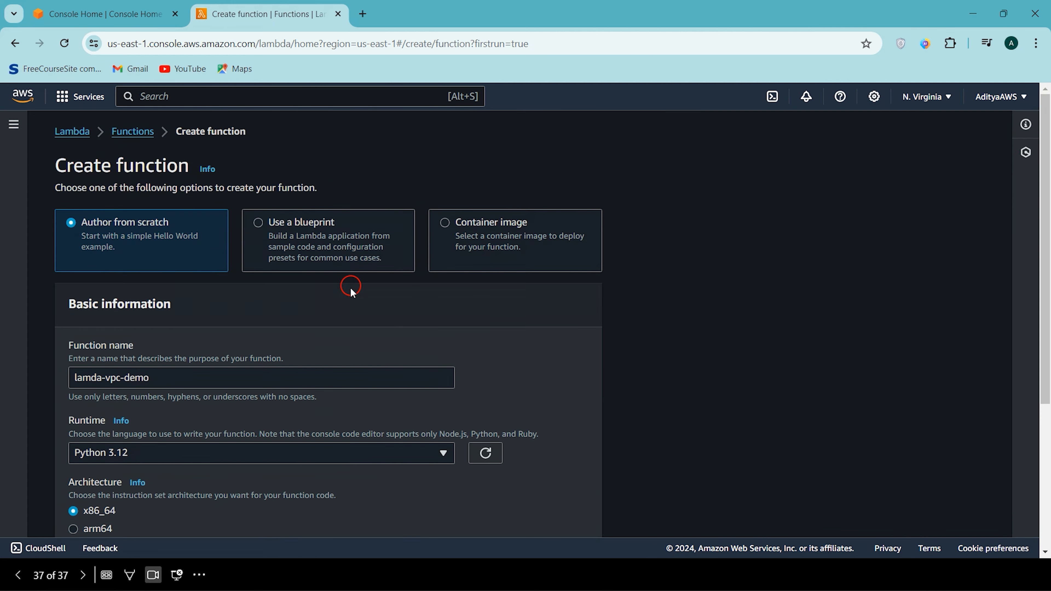
scroll(339, 194, "down", 6)
scroll(339, 194, "up", 6)
scroll(338, 198, "down", 4)
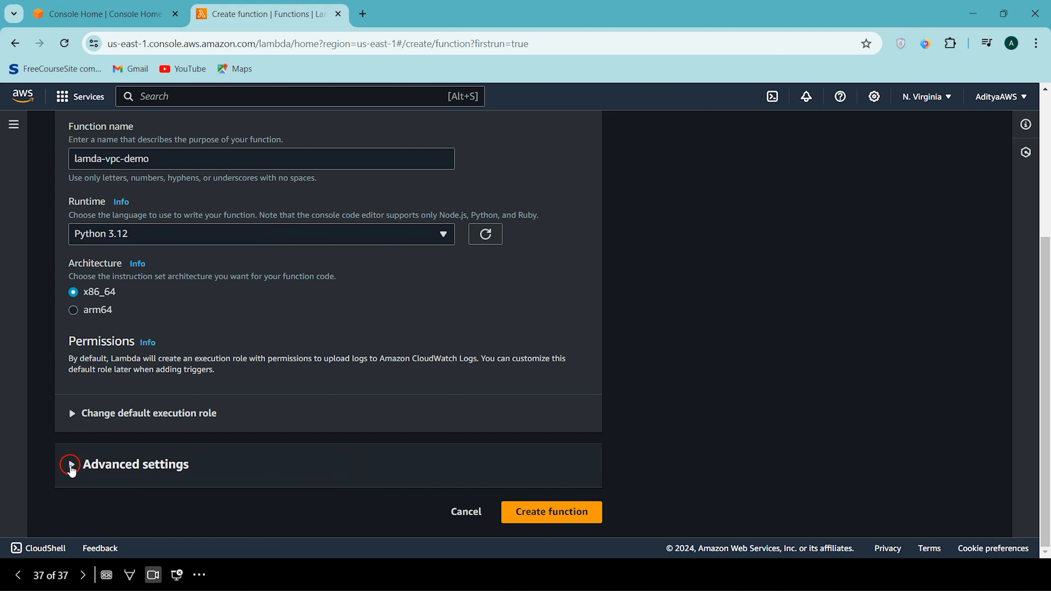
left_click(71, 466)
scroll(71, 470, "down", 3)
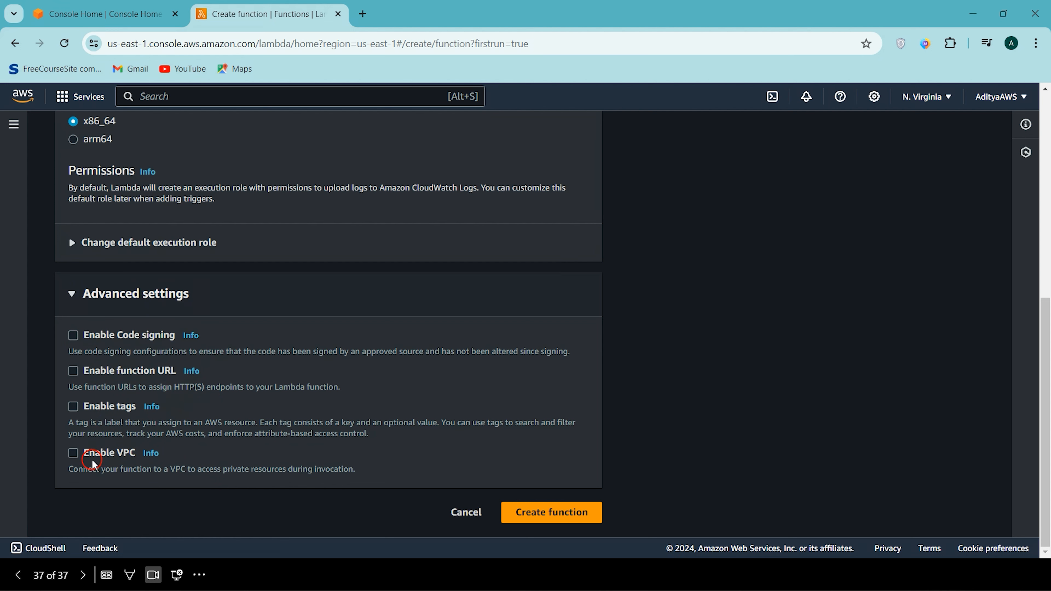
left_click(73, 453)
scroll(137, 476, "down", 2)
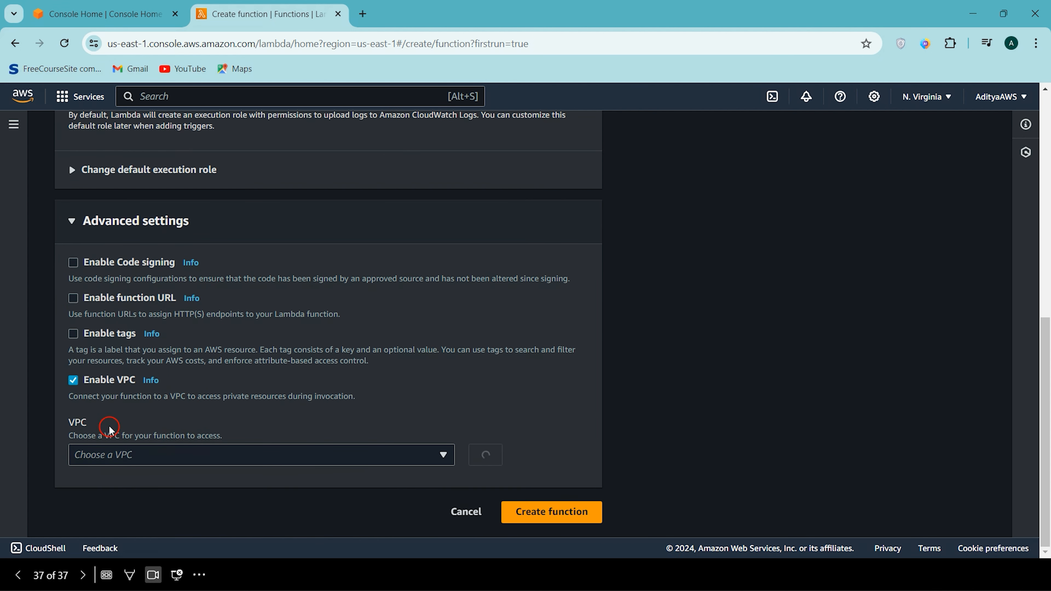
left_click(164, 450)
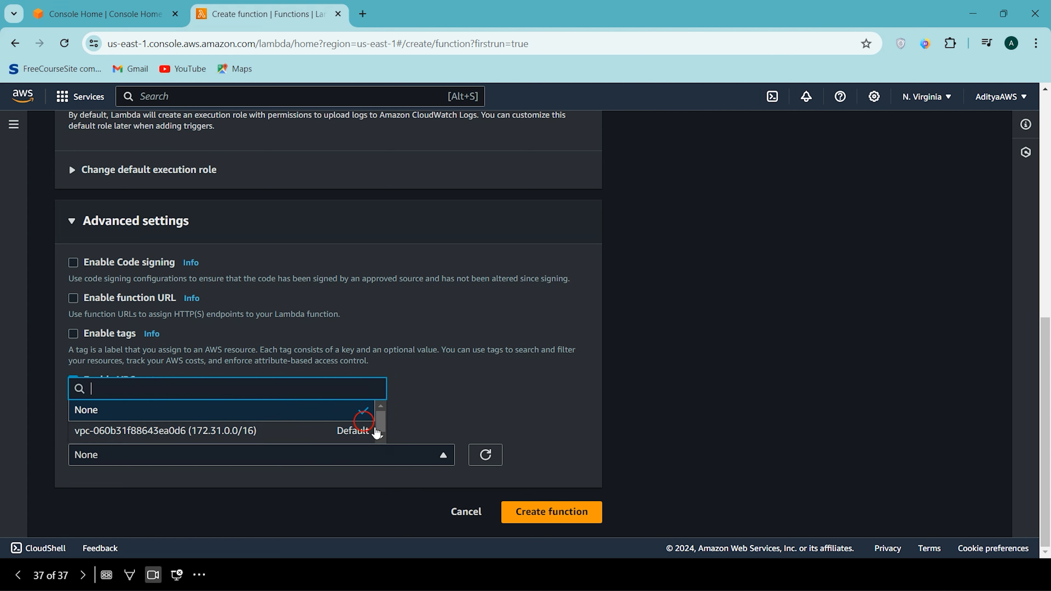
left_click(216, 433)
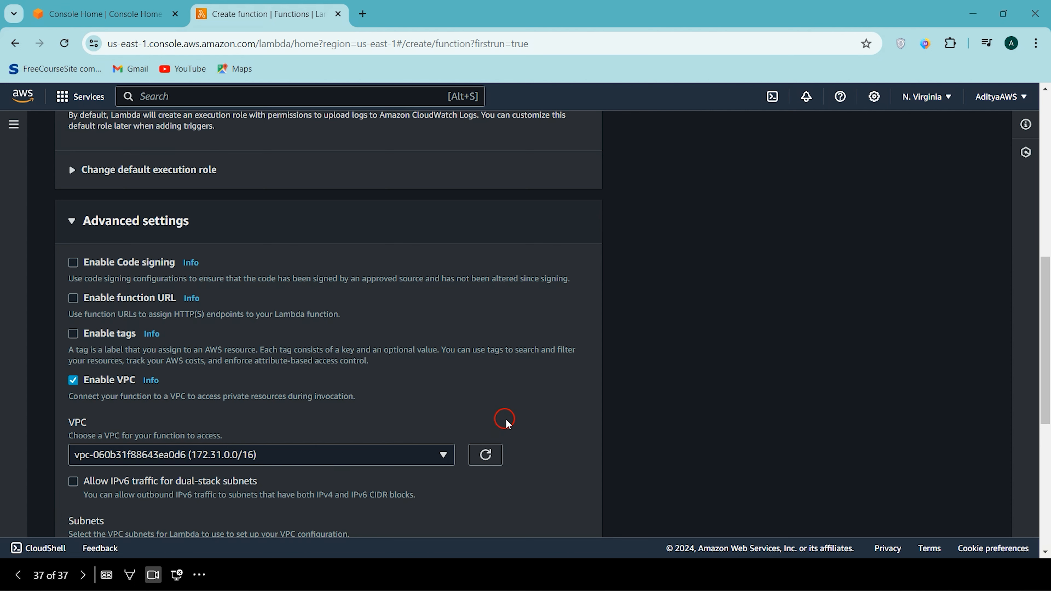
- Add all six VPC subnets, us-east-1a through us-east-1f, to the function's VPC configuration
scroll(505, 419, "down", 2)
scroll(83, 401, "down", 2)
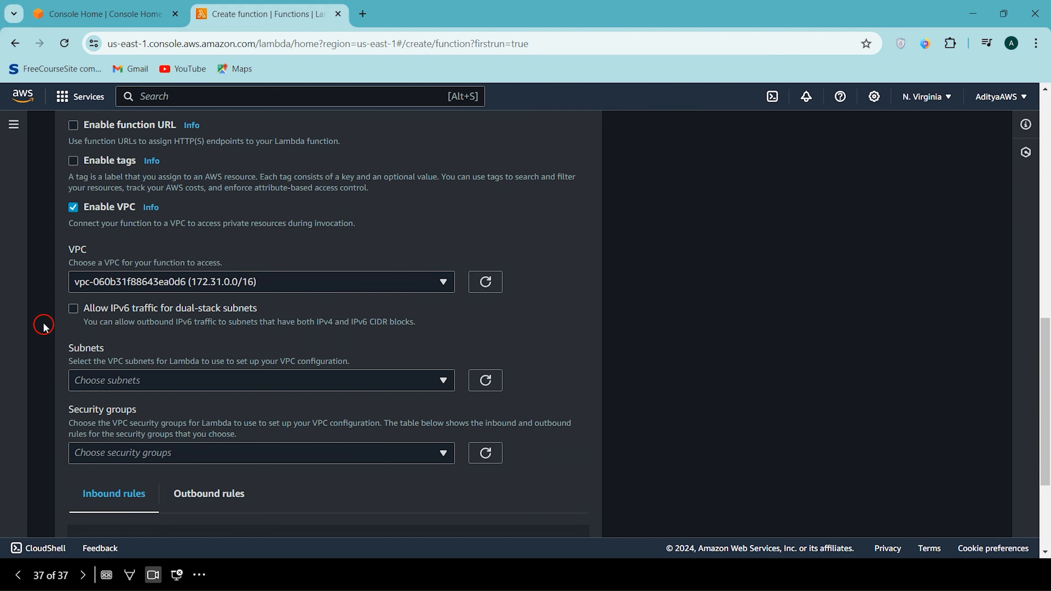
scroll(123, 357, "down", 2)
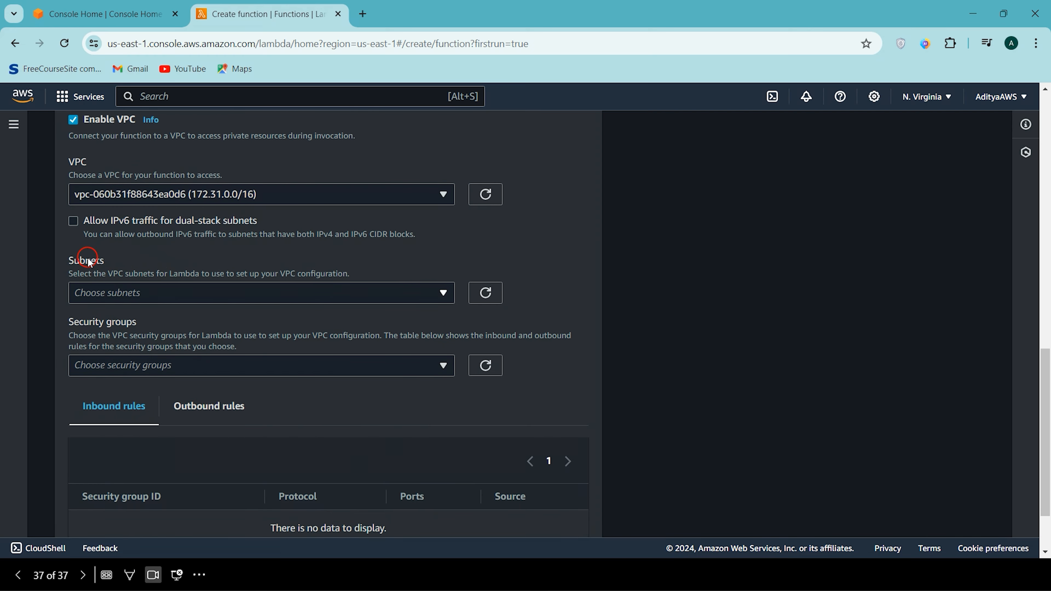
left_click(311, 305)
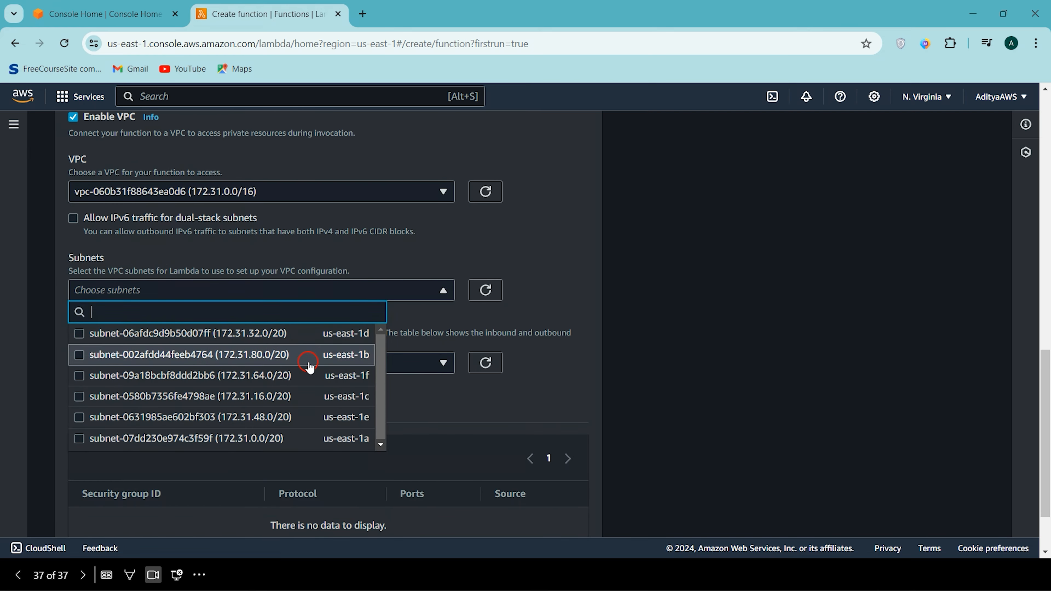
scroll(309, 357, "down", 2)
scroll(327, 315, "up", 1)
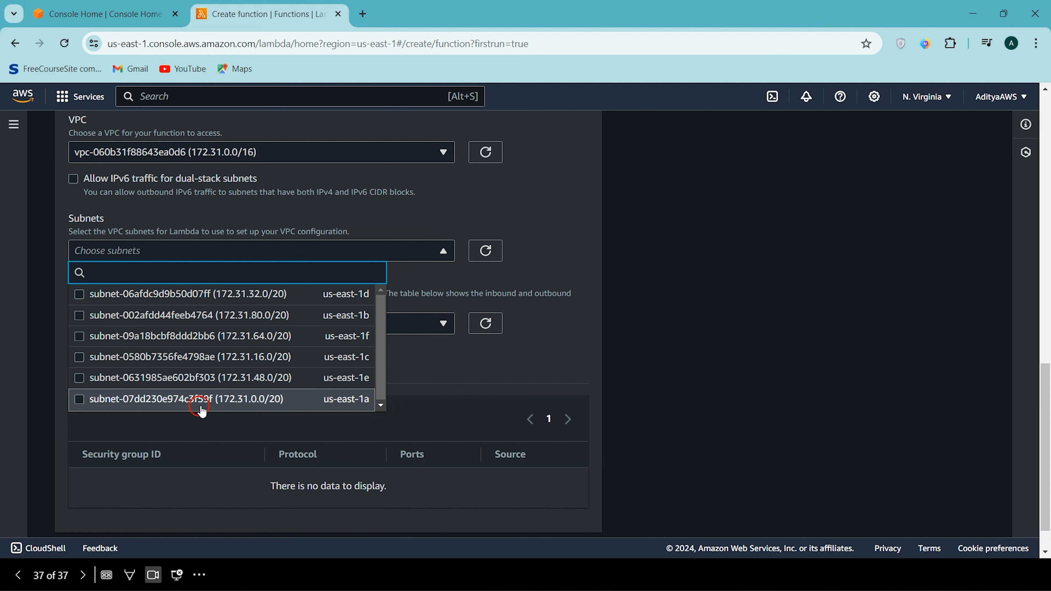
left_click(217, 407)
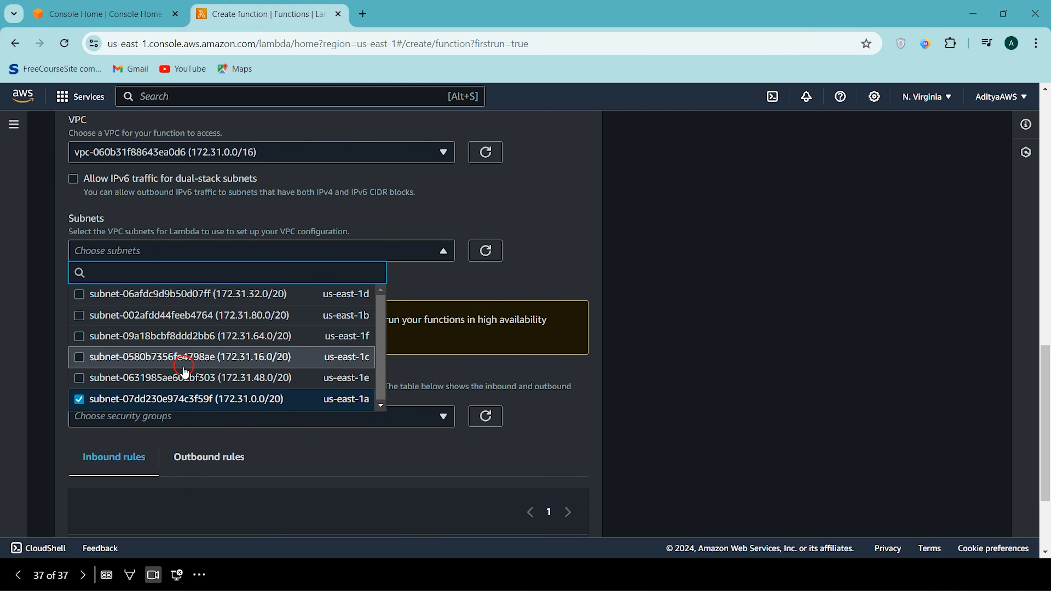
left_click(194, 316)
left_click(197, 360)
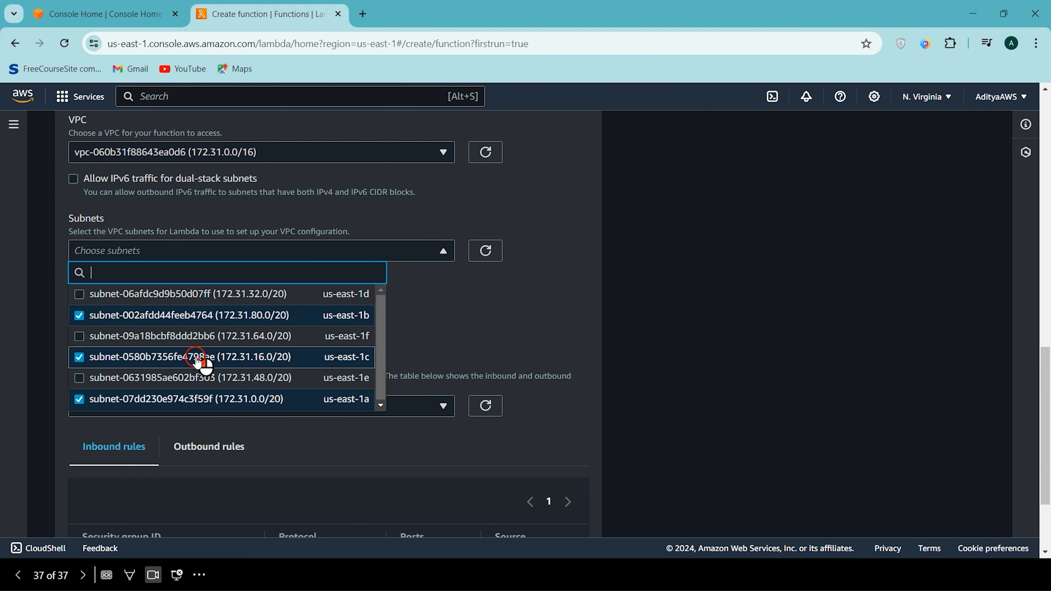
left_click(217, 300)
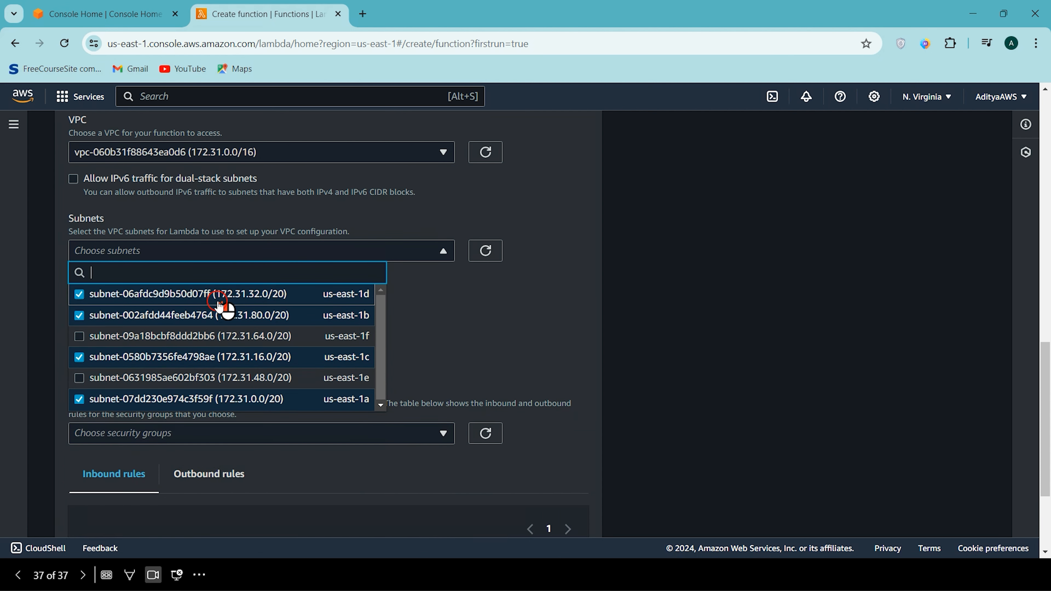
left_click(170, 336)
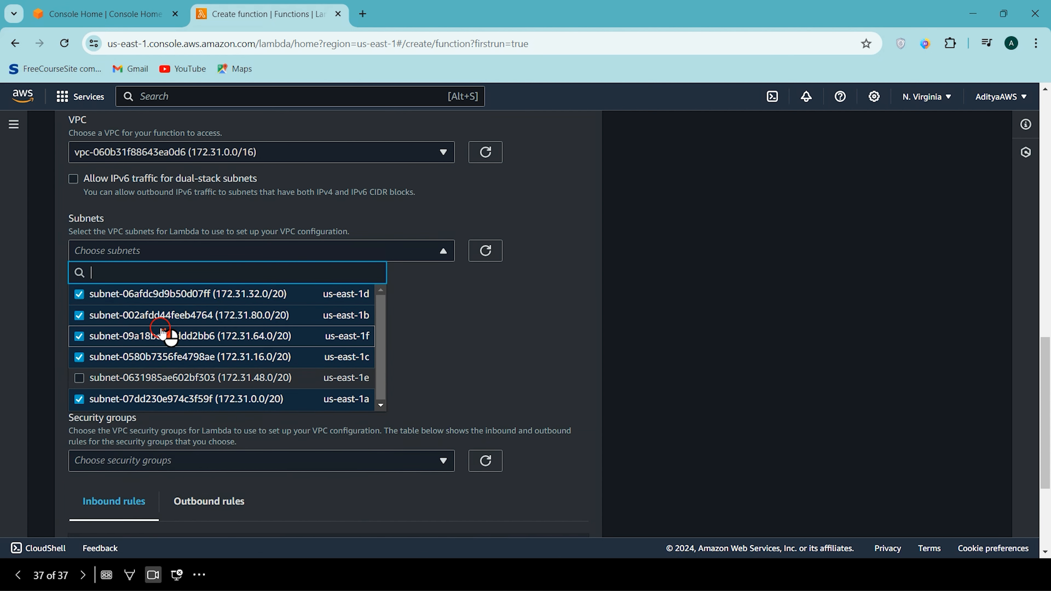
left_click(132, 378)
left_click(503, 276)
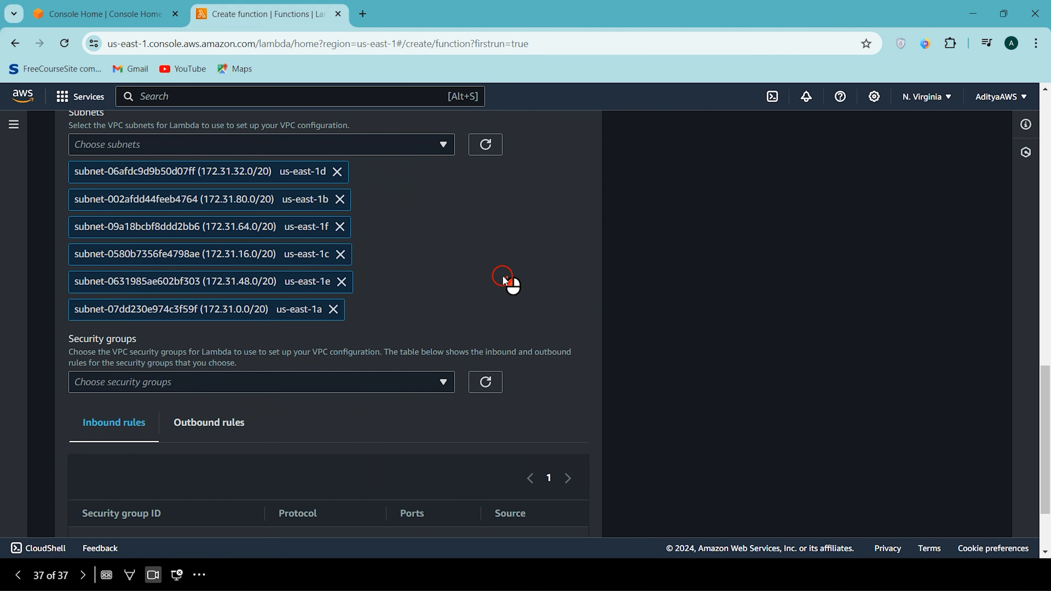
- Check which security groups are available for the function's VPC configuration
scroll(397, 356, "down", 2)
left_click(329, 308)
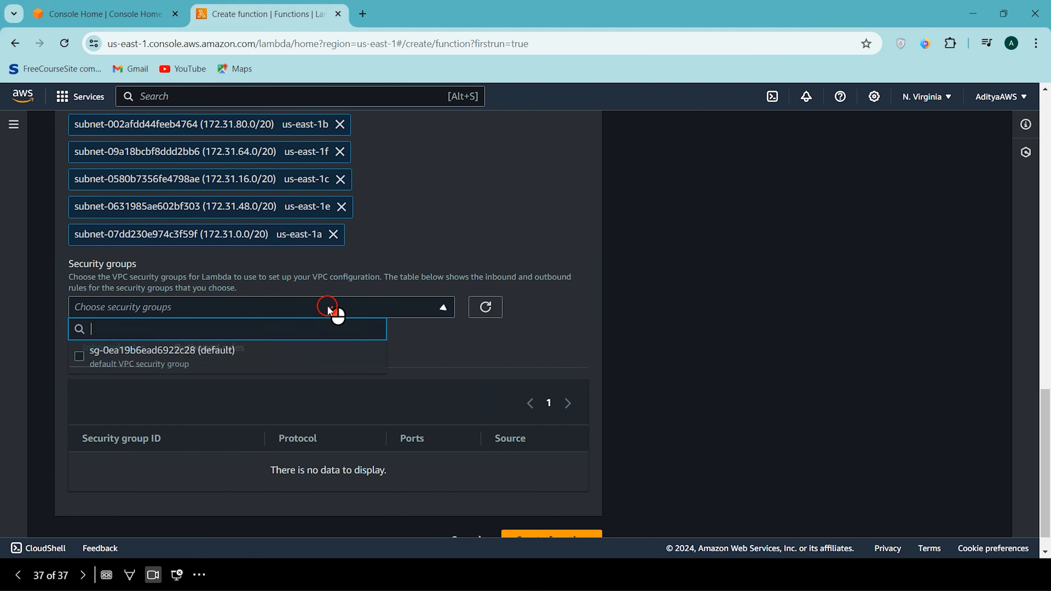
scroll(320, 353, "up", 2)
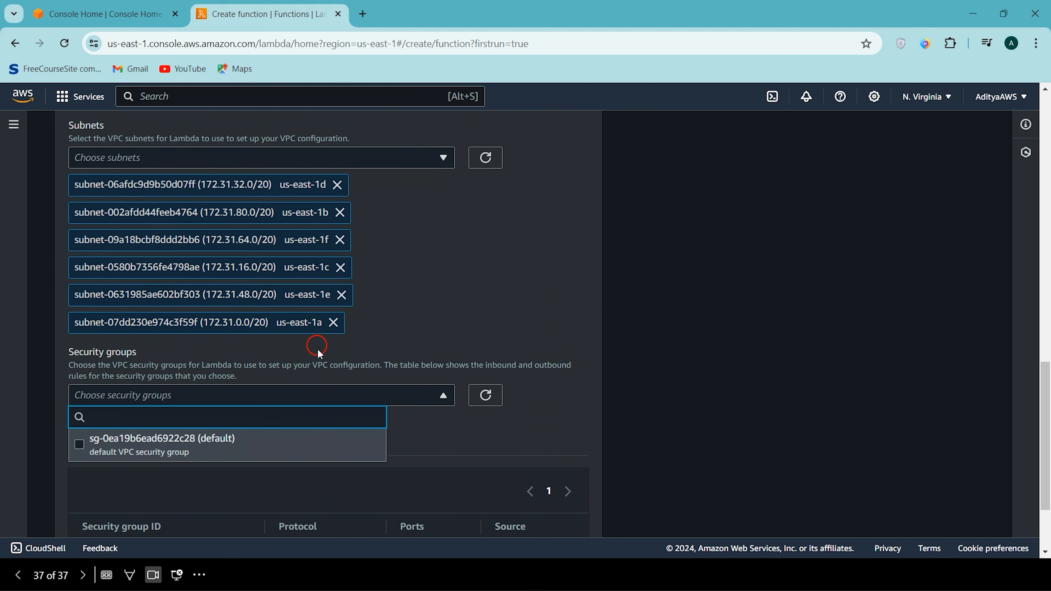
scroll(147, 443, "down", 2)
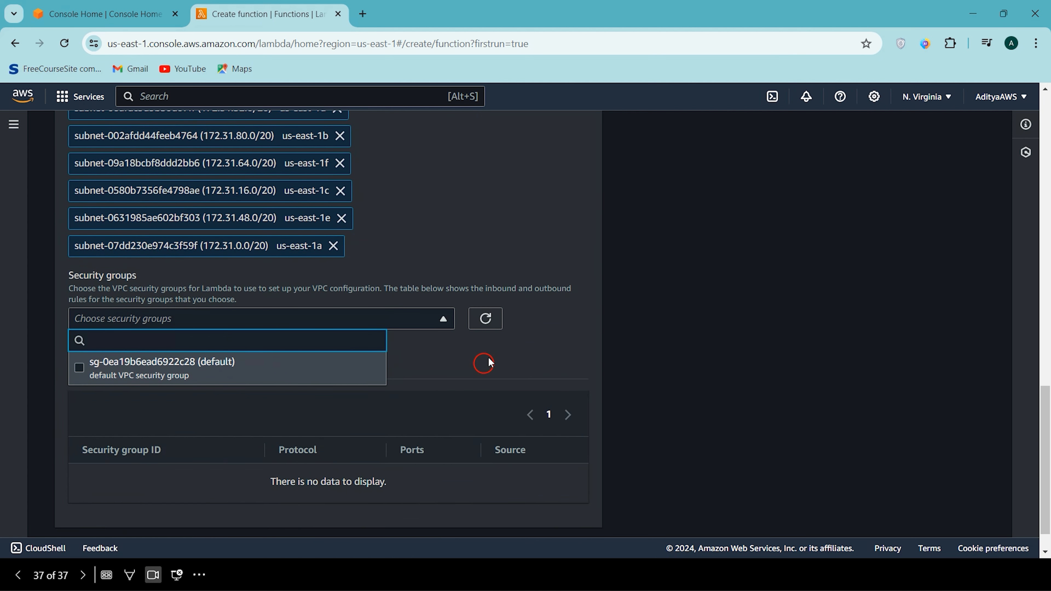
left_click(496, 353)
scroll(268, 414, "up", 4)
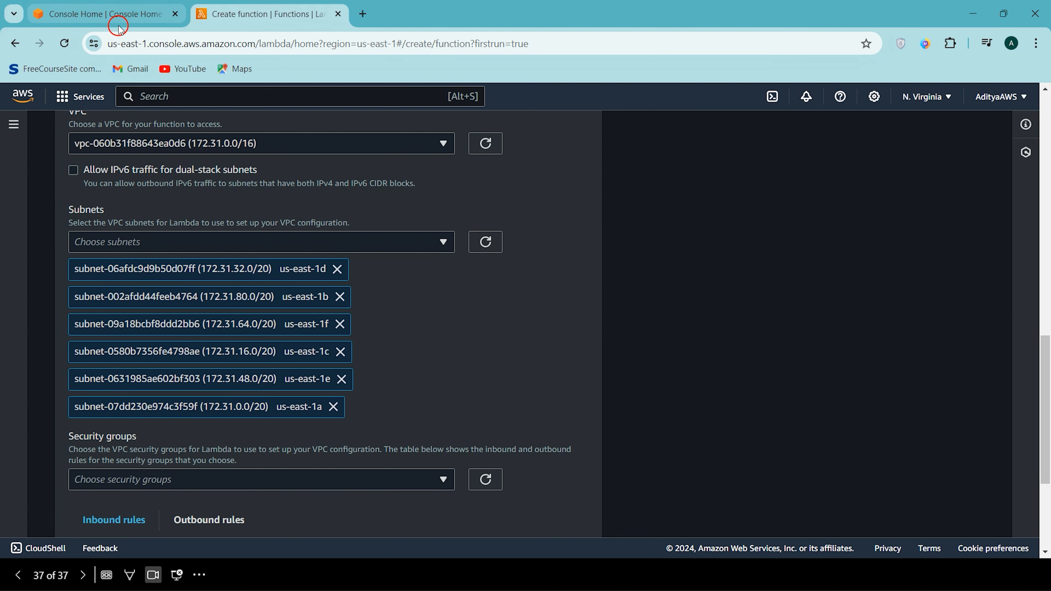
left_click(189, 487)
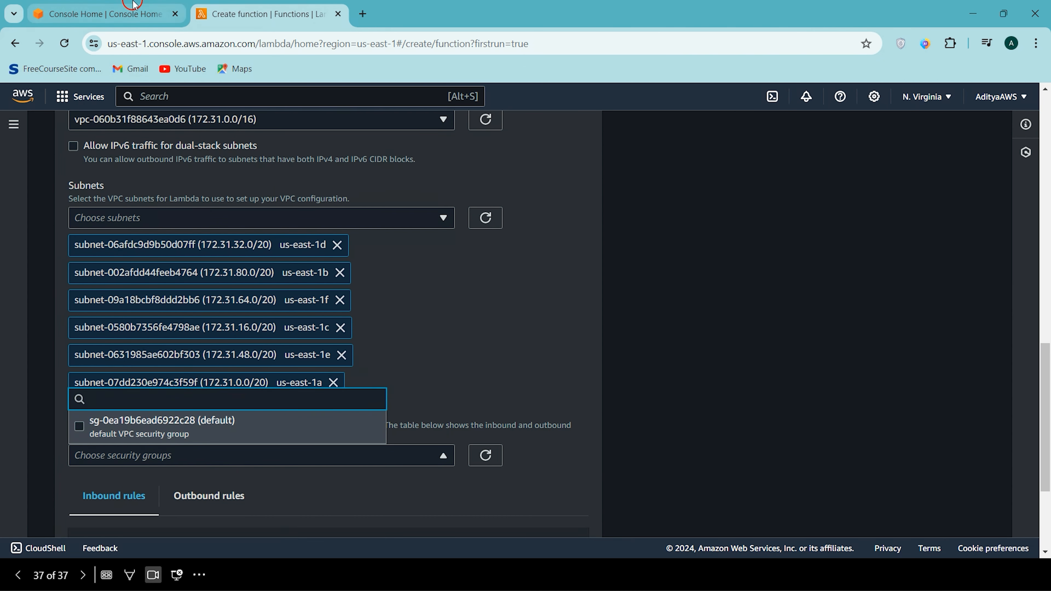
- Return to Console Home, search for the EC2 service and open it in a new browser tab
left_click(143, 13)
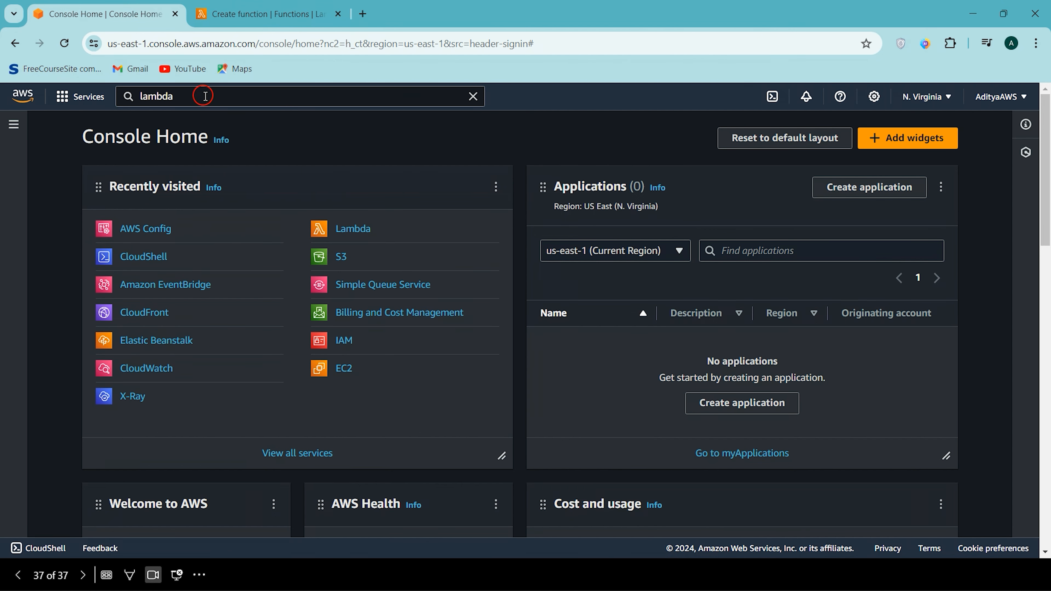
left_click(217, 99)
double_click(217, 99)
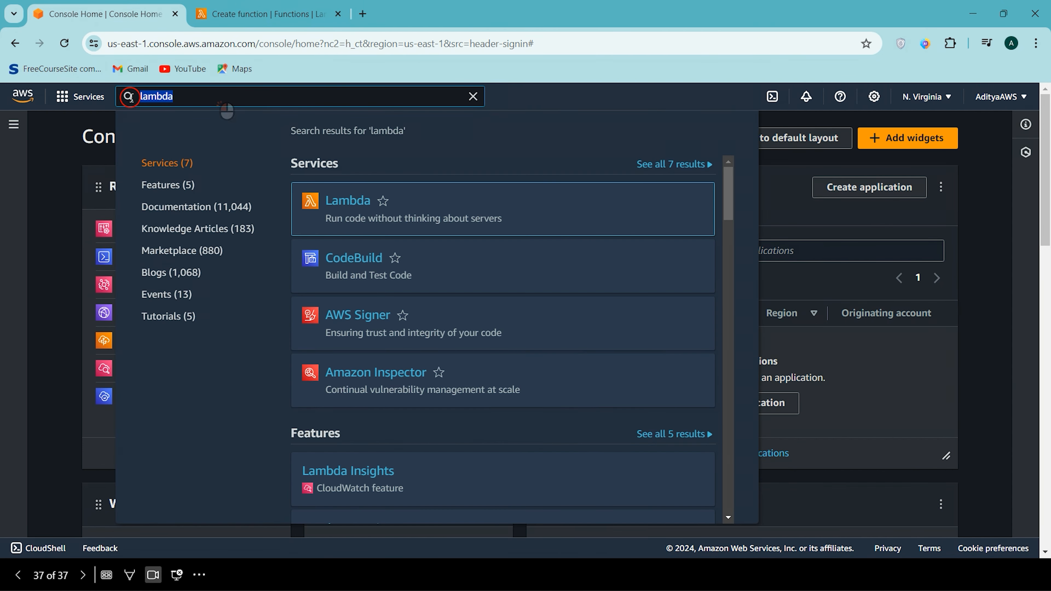
key("BackSpace")
type("EC2")
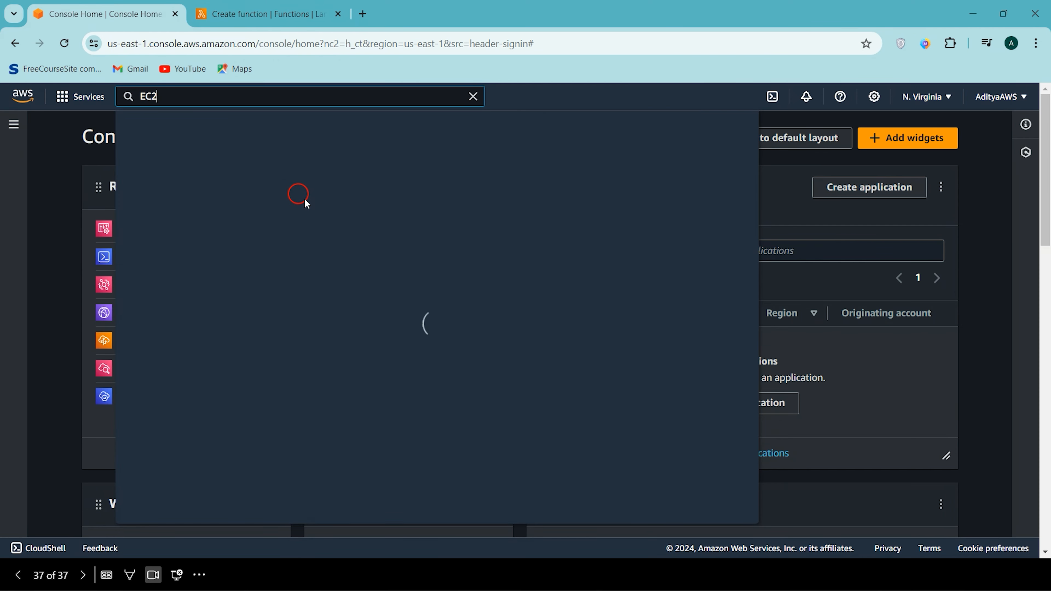
left_click_drag(176, 103, 136, 102)
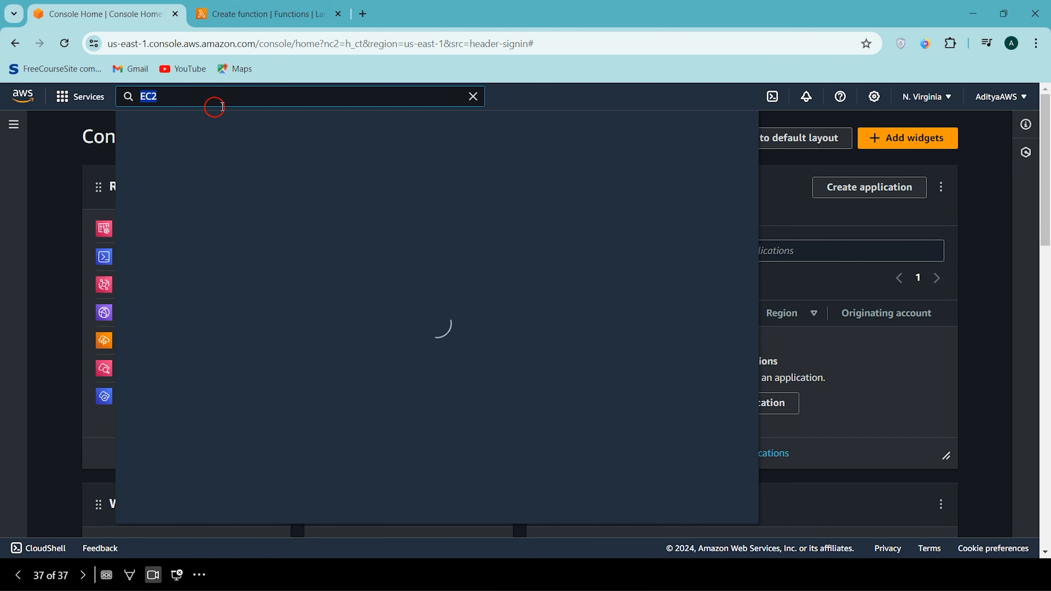
right_click(366, 207)
left_click(369, 213)
left_click(434, 11)
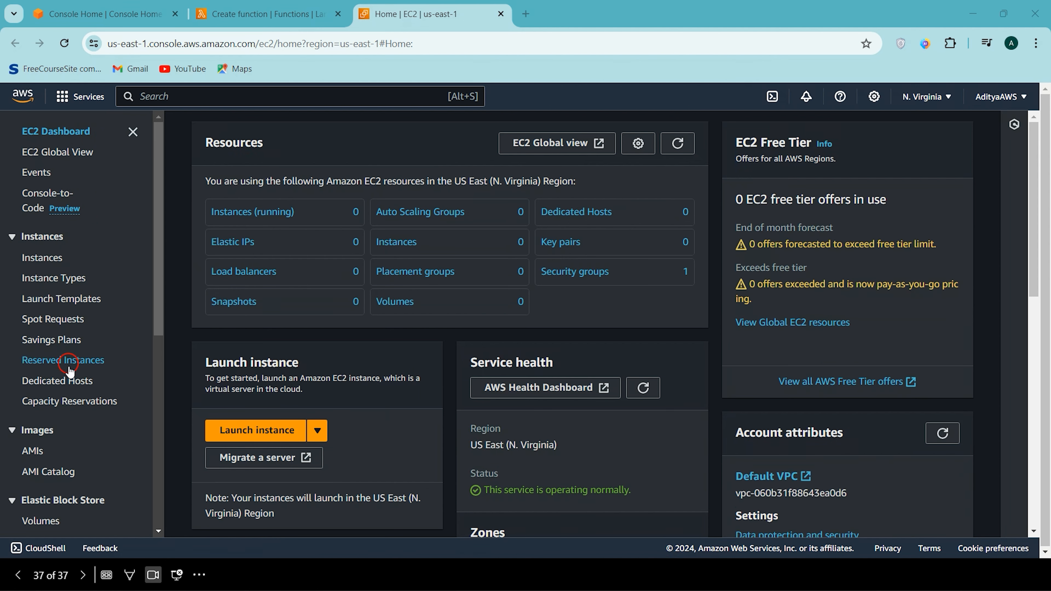
- Go to the EC2 security groups and start creating a new security group
scroll(68, 401, "down", 5)
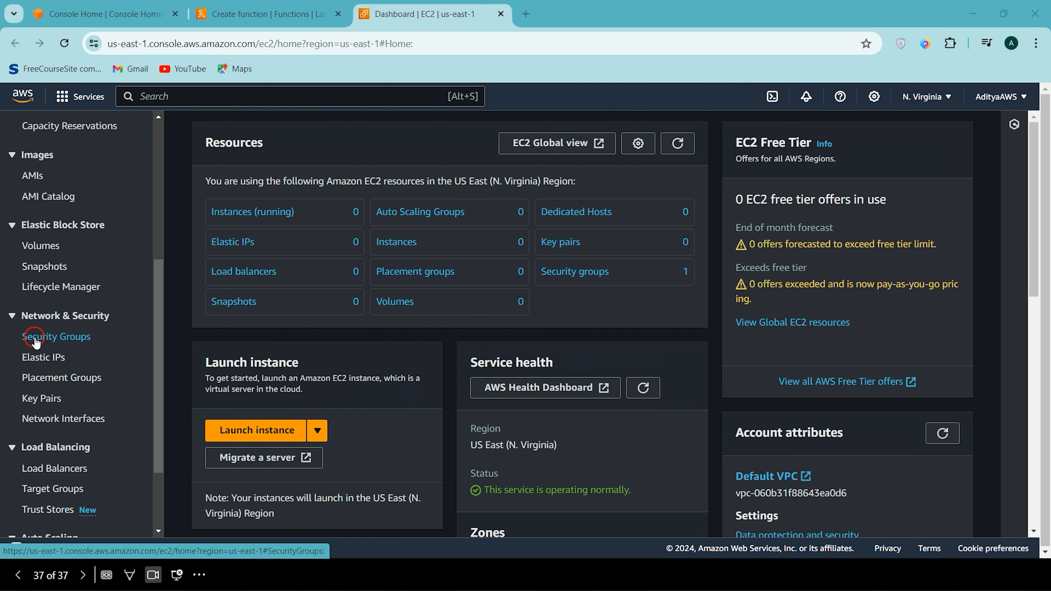
left_click(81, 345)
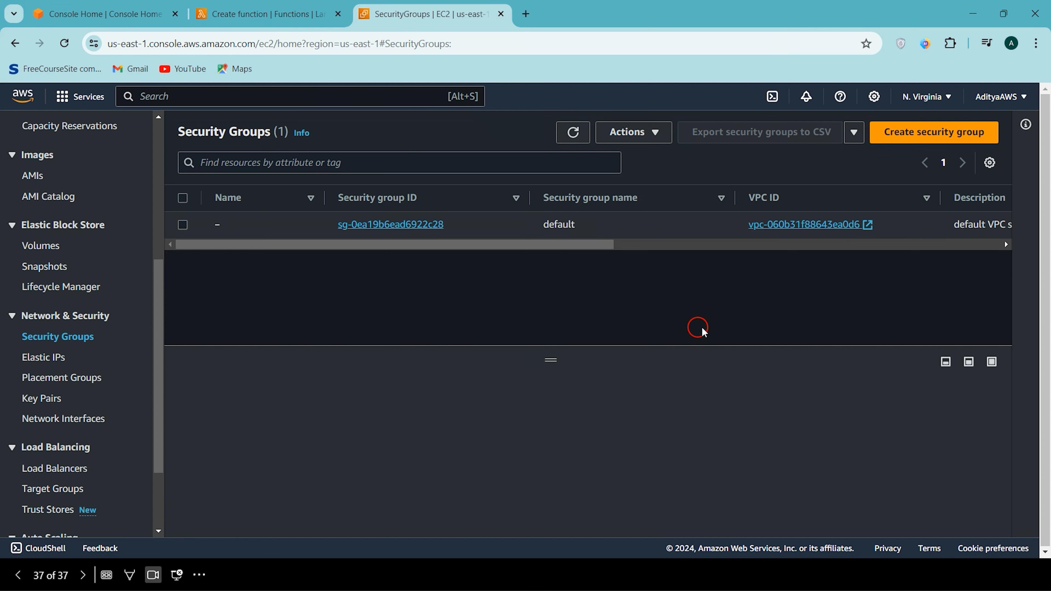
left_click(926, 131)
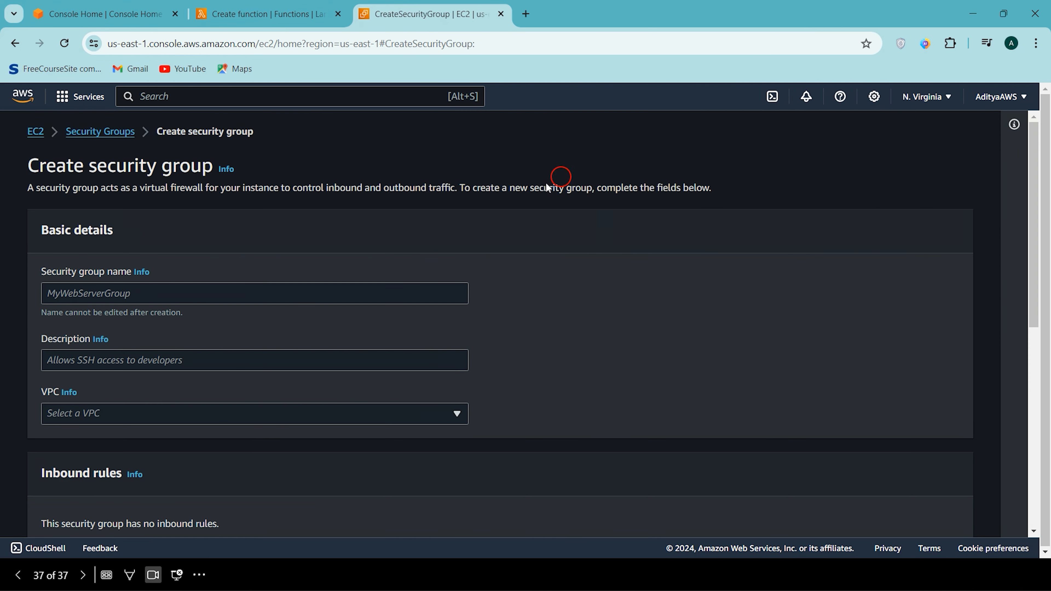
- Name the security group lamda-vpc-sg and give it the description Lambda VPC SG
left_click(423, 294)
scroll(421, 297, "down", 6)
scroll(172, 273, "up", 8)
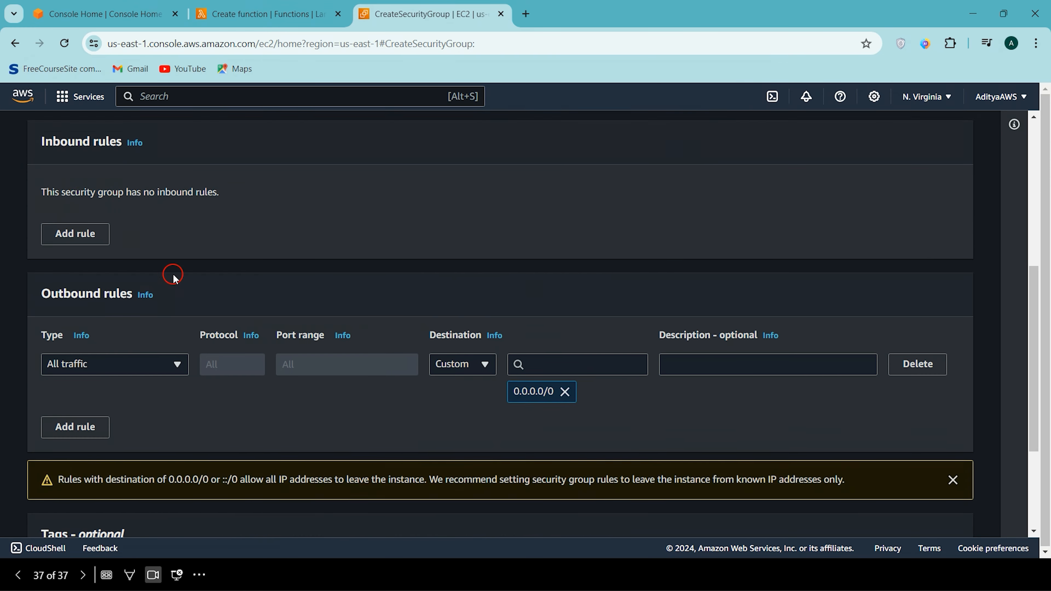
left_click(93, 296)
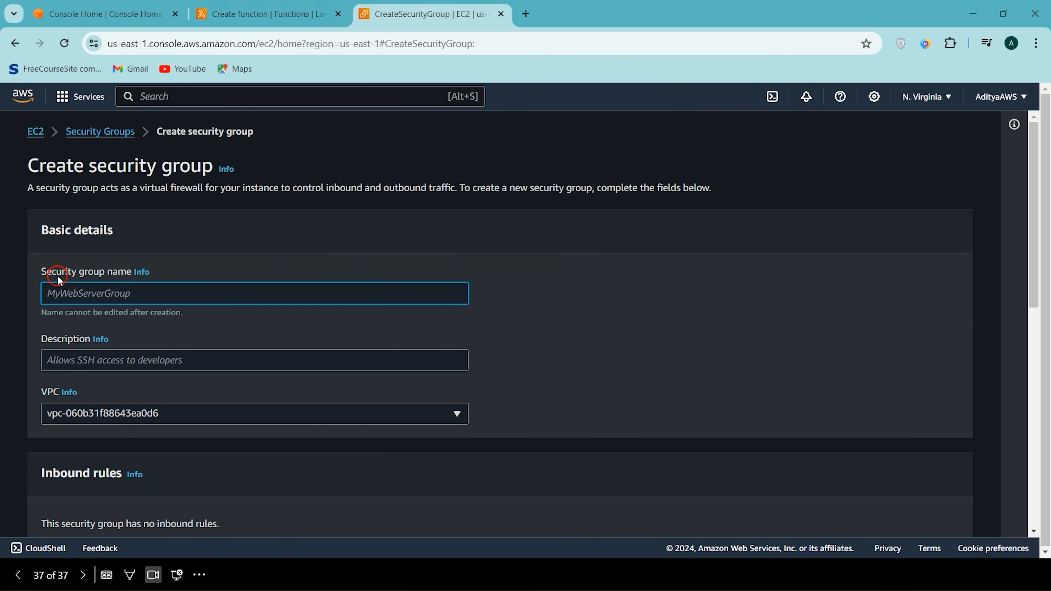
left_click(130, 292)
type("lamda-vpc-sg")
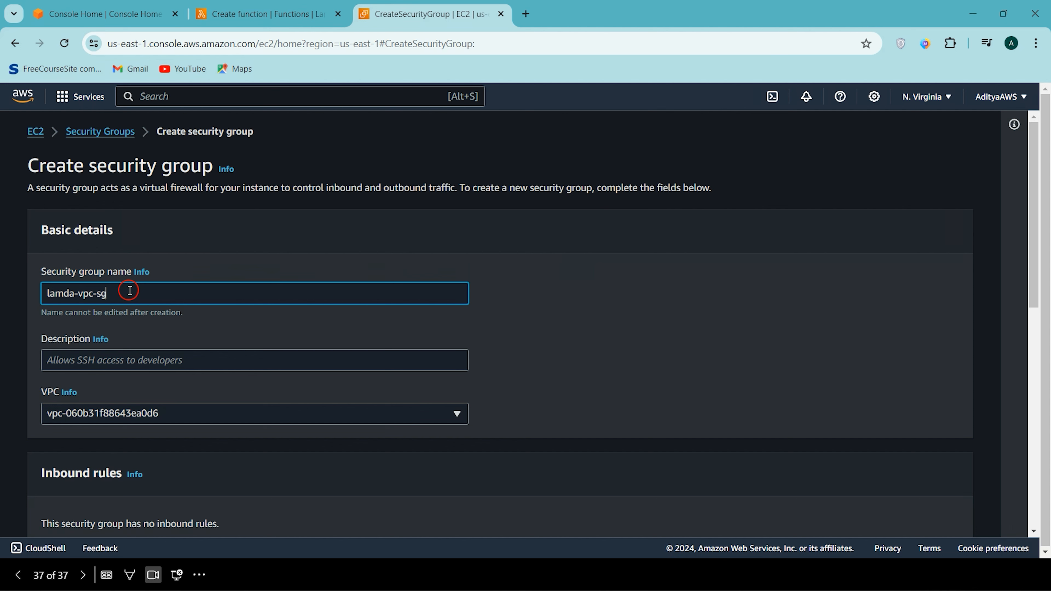
left_click(109, 355)
type("A")
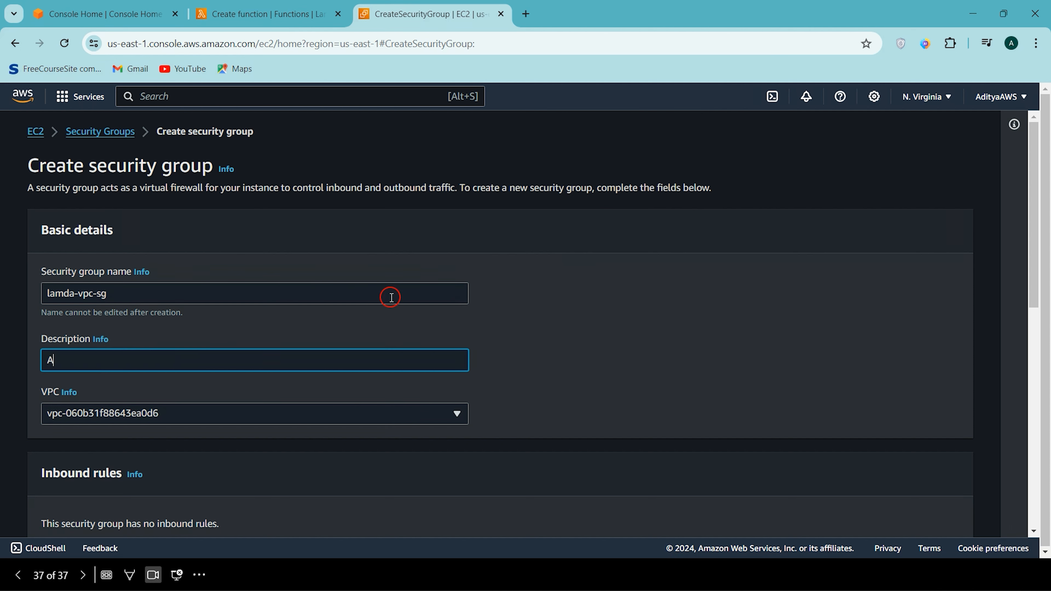
key("BackSpace")
type("Lambda VPC SG")
- Choose the default VPC (172.31.0.0/16) for the new security group
scroll(390, 297, "down", 2)
left_click(232, 333)
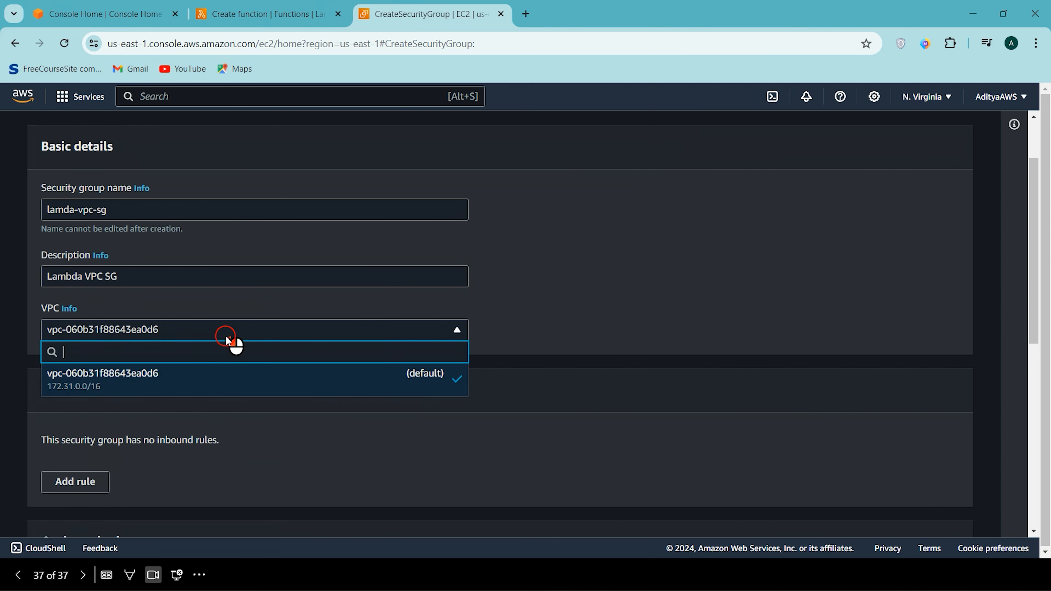
left_click(227, 372)
- Examine the inbound and outbound rules set up for the new security group
scroll(678, 357, "down", 4)
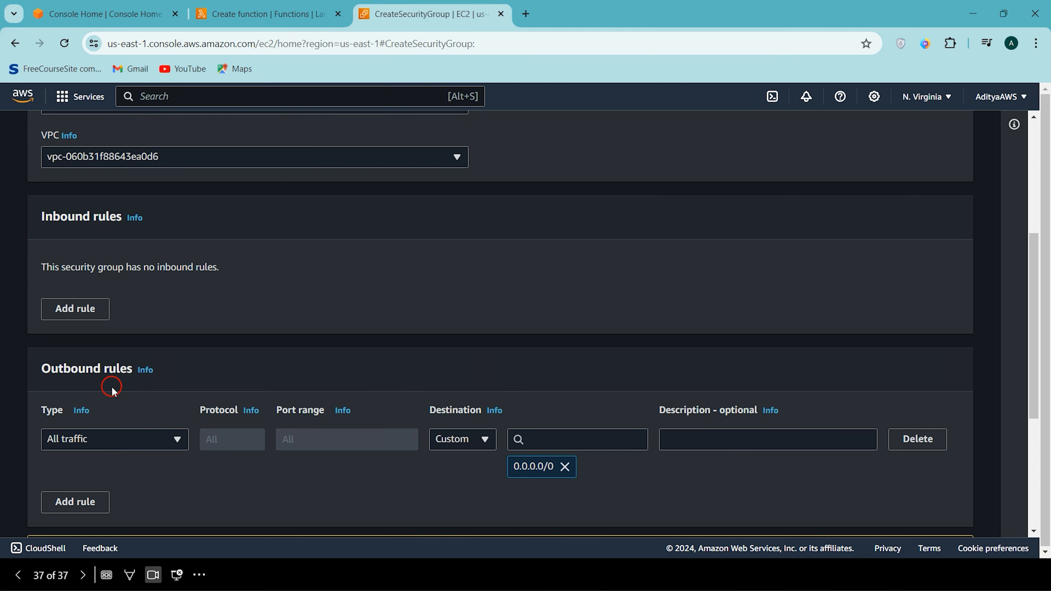
scroll(112, 391, "down", 2)
scroll(111, 390, "up", 4)
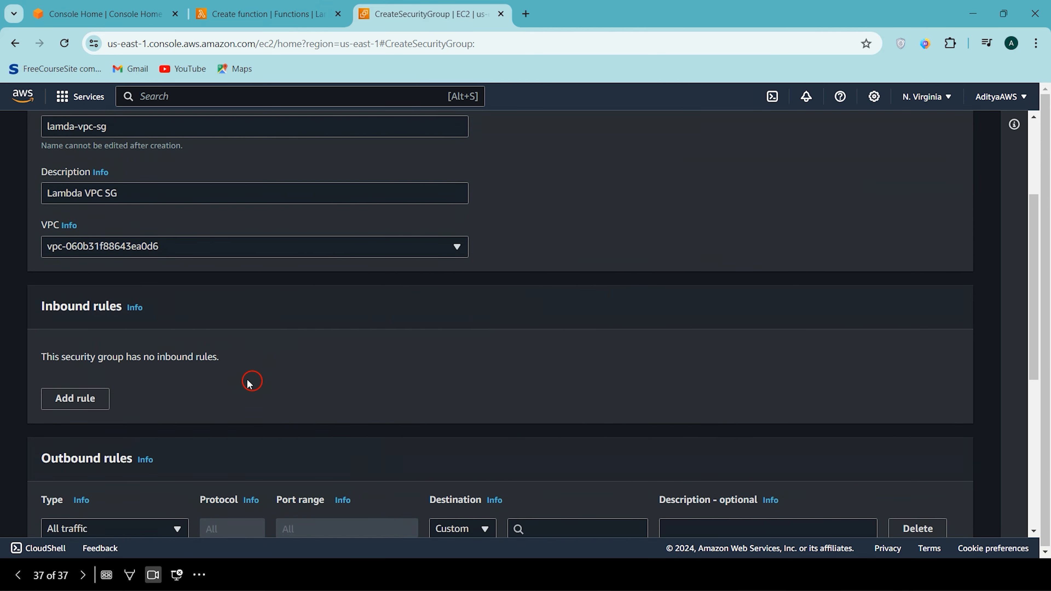
scroll(250, 384, "down", 4)
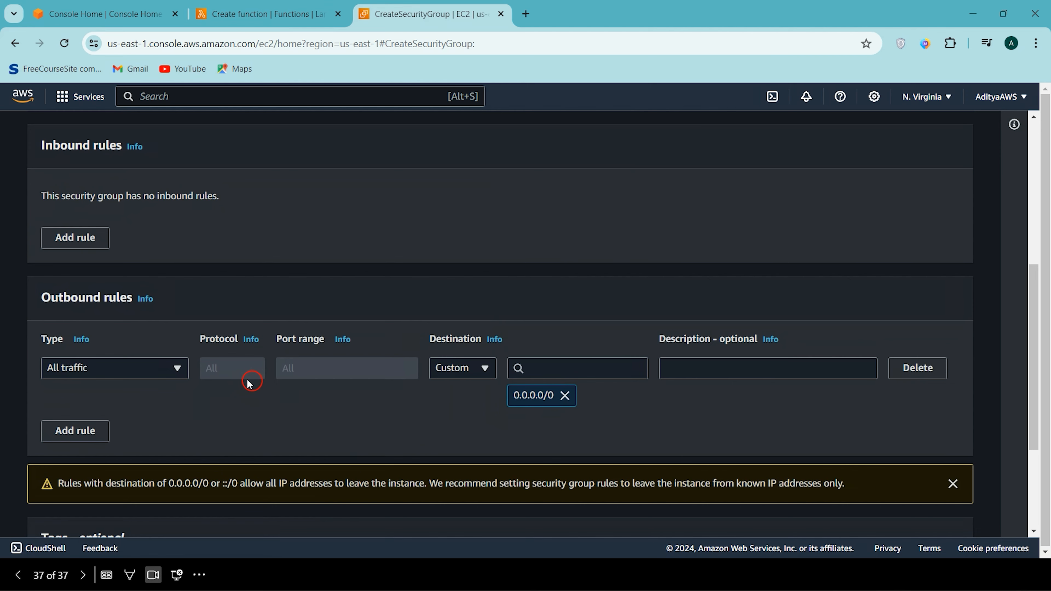
scroll(250, 384, "down", 2)
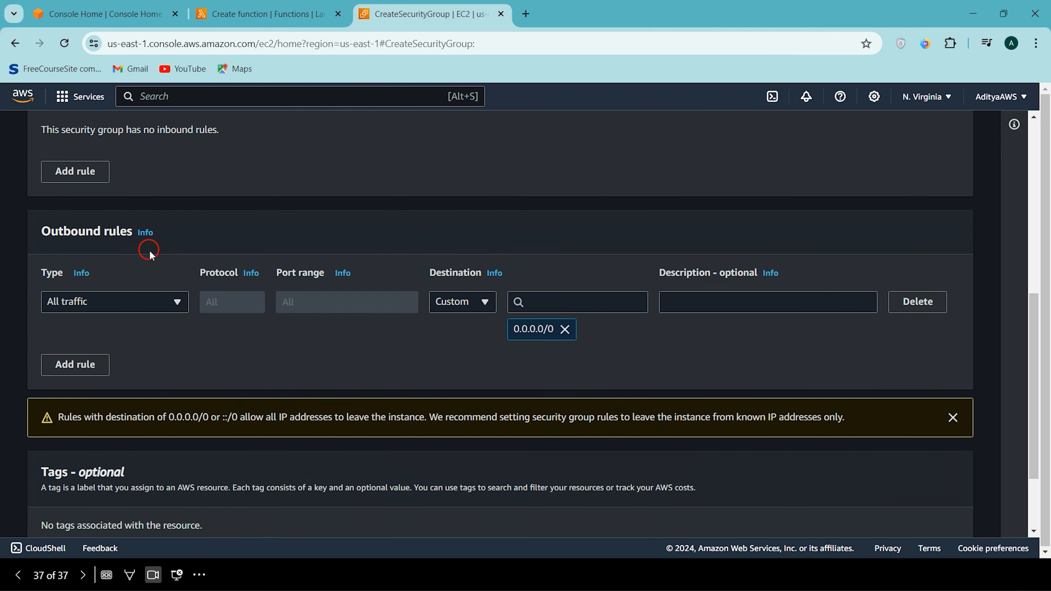
scroll(137, 277, "up", 4)
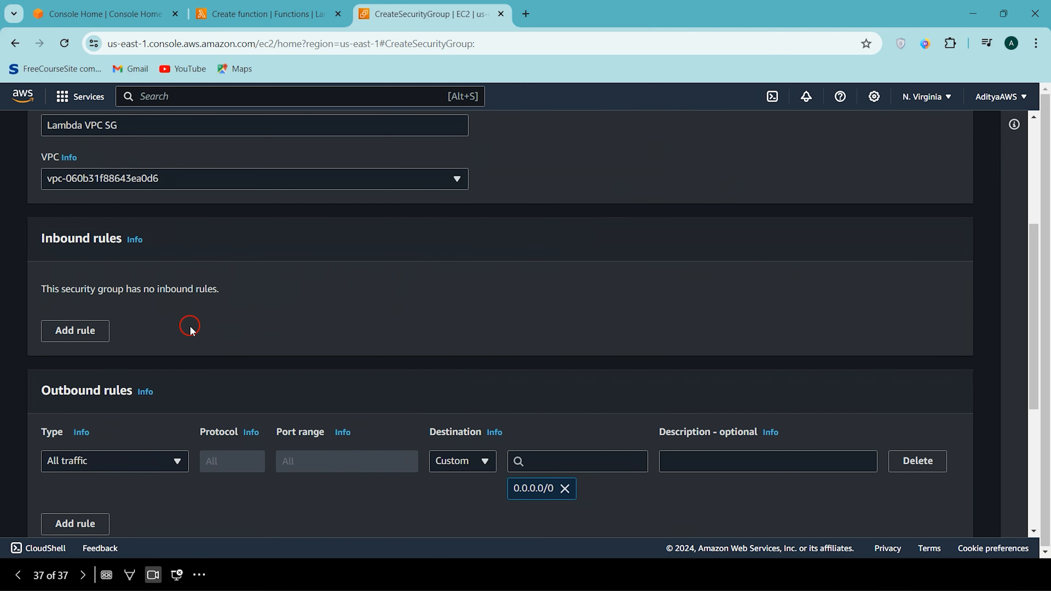
scroll(184, 331, "down", 3)
scroll(264, 400, "down", 4)
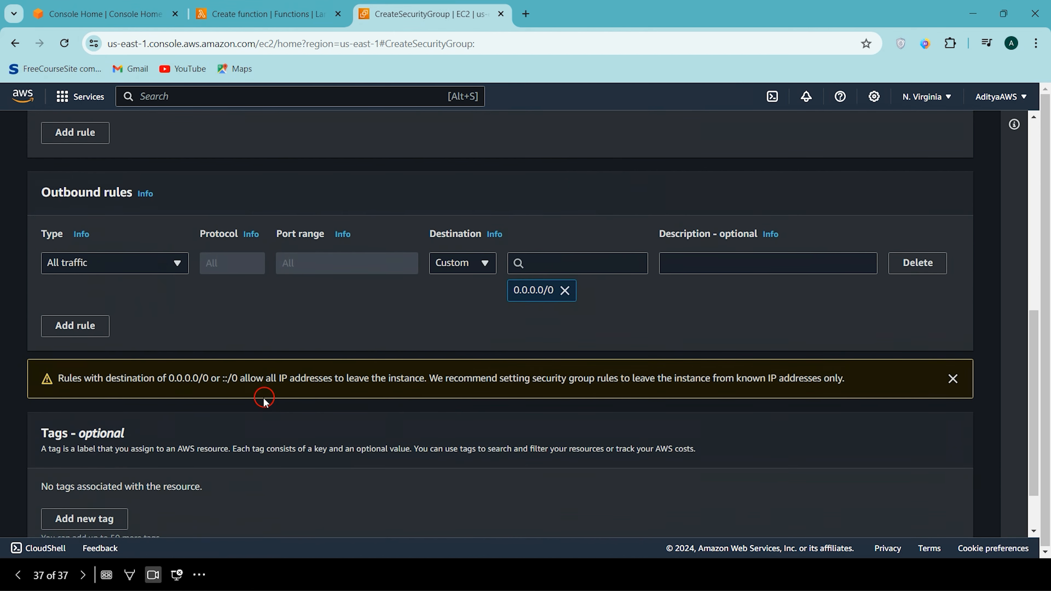
scroll(277, 352, "up", 1)
scroll(279, 352, "down", 2)
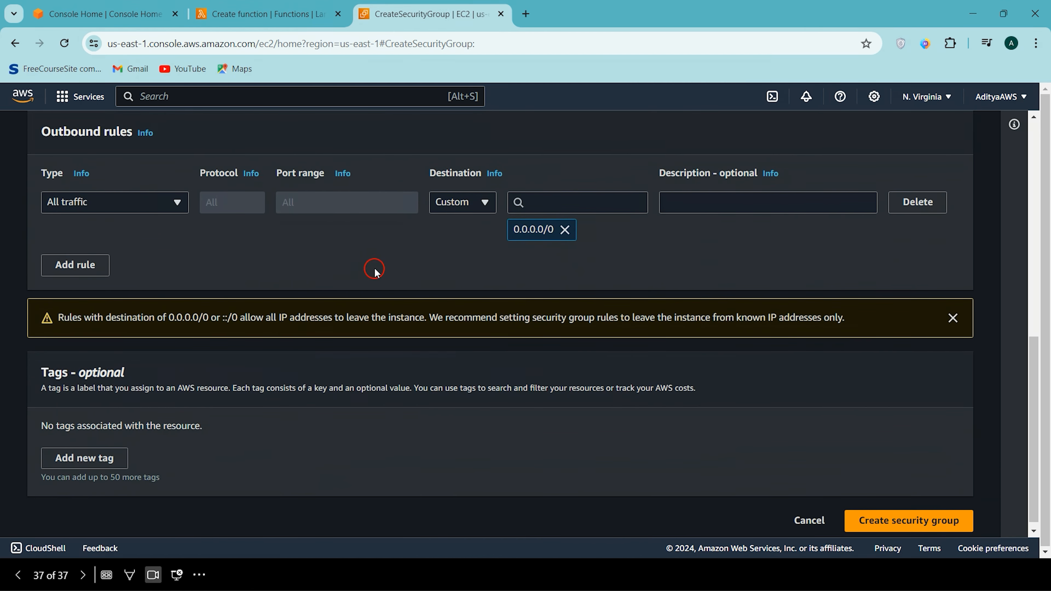
scroll(497, 280, "up", 2)
- Create the lamda-vpc-sg security group with no inbound rules and all outbound traffic allowed to 0.0.0.0/0
scroll(905, 476, "down", 2)
left_click(877, 516)
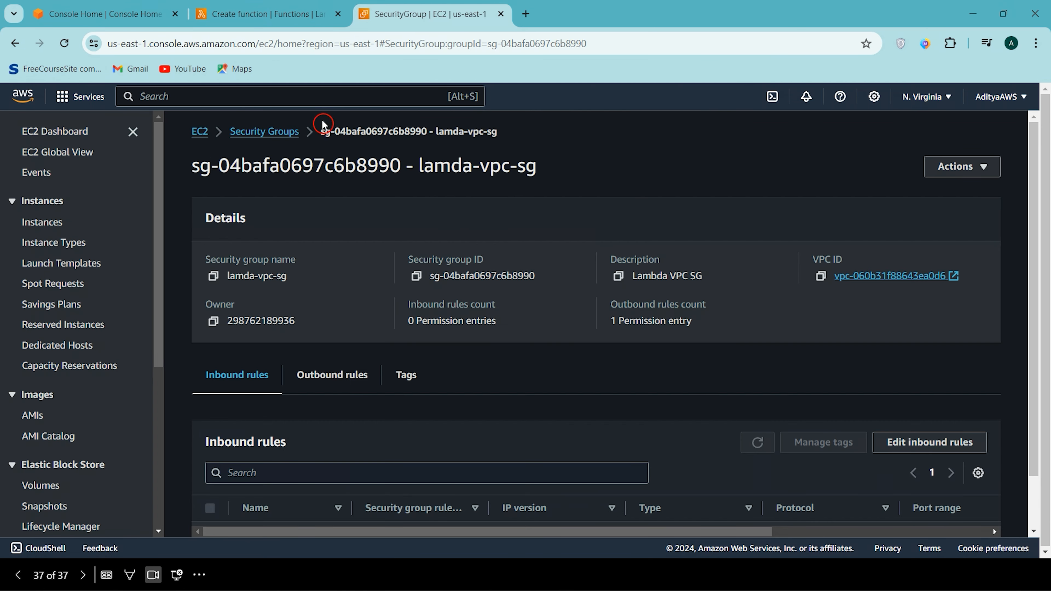
double_click(350, 131)
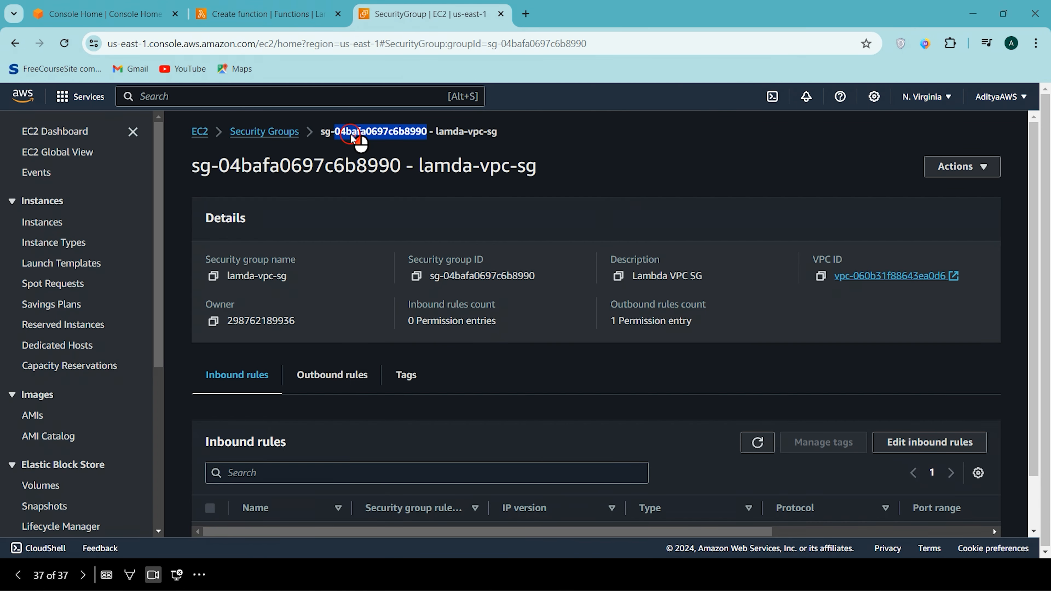
left_click(529, 145)
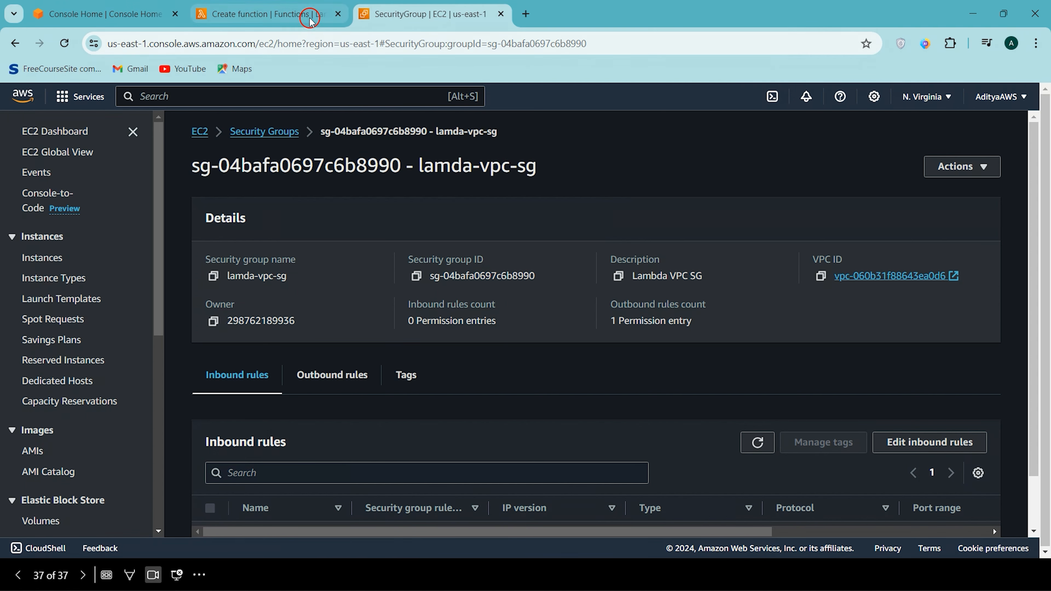
- Return to the Lambda function form, refresh its security group list and add lamda-vpc-sg to the VPC configuration
left_click(296, 16)
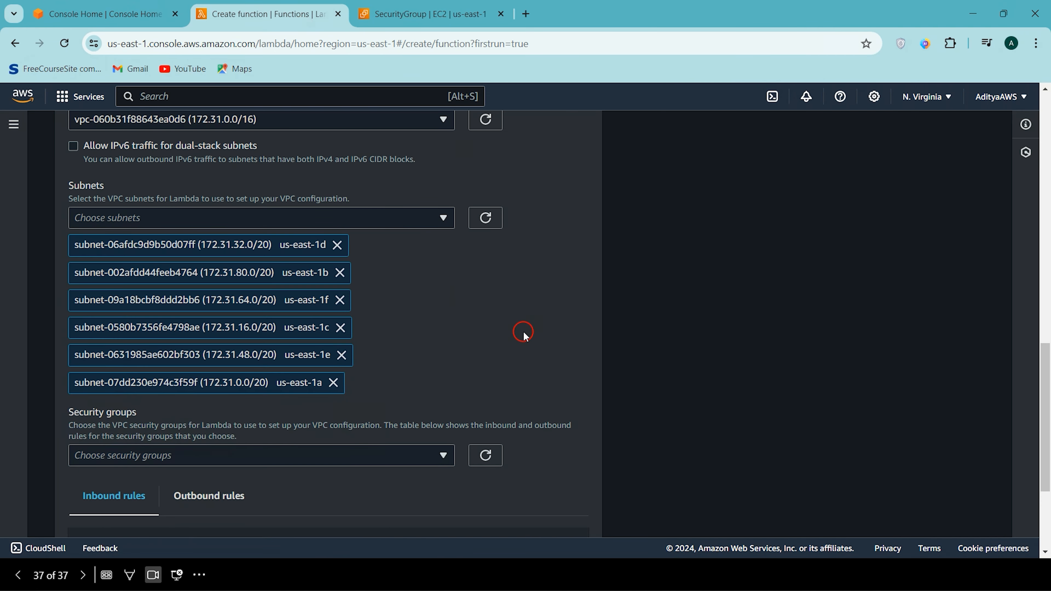
scroll(522, 335, "down", 1)
left_click(309, 398)
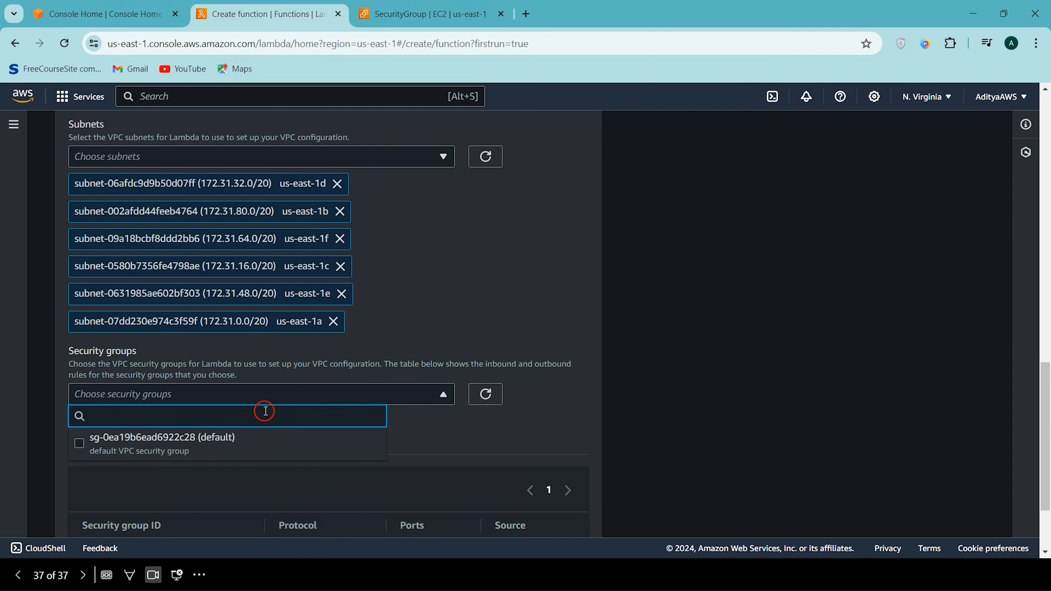
left_click(487, 397)
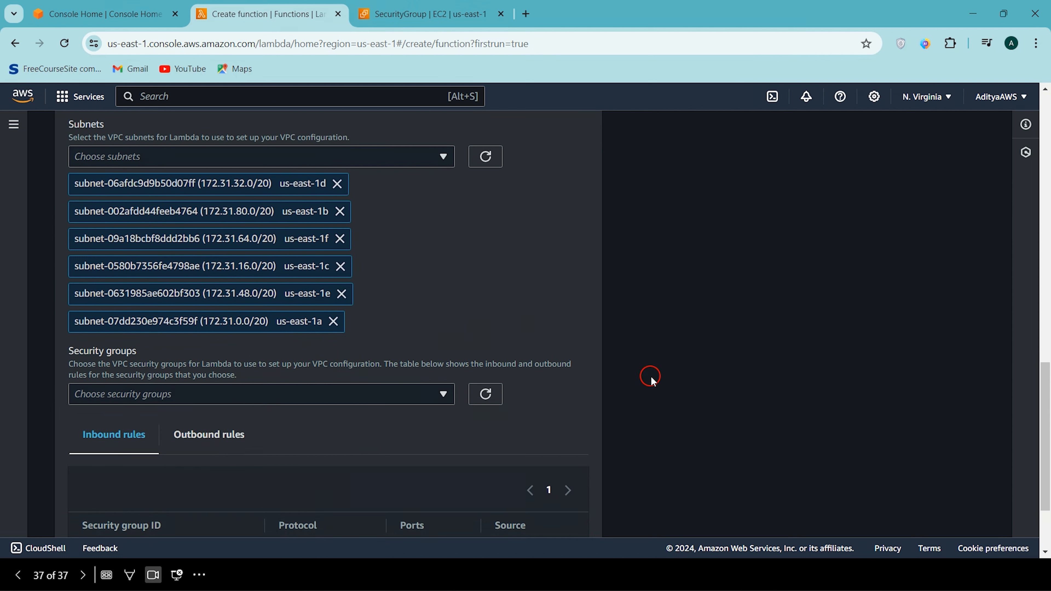
left_click(408, 398)
scroll(407, 396, "up", 1)
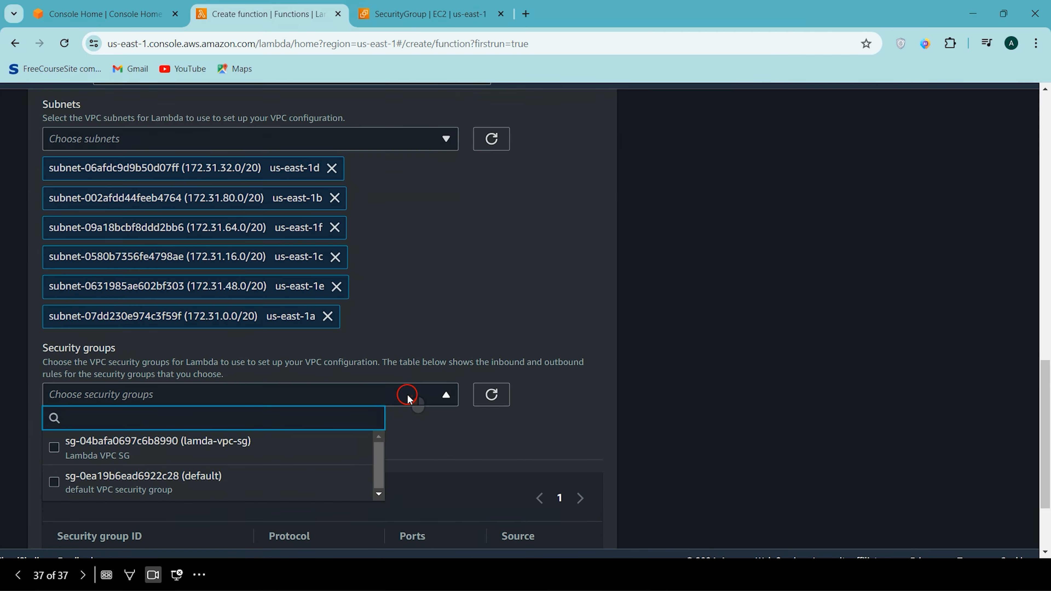
scroll(409, 396, "down", 1)
scroll(408, 397, "down", 1)
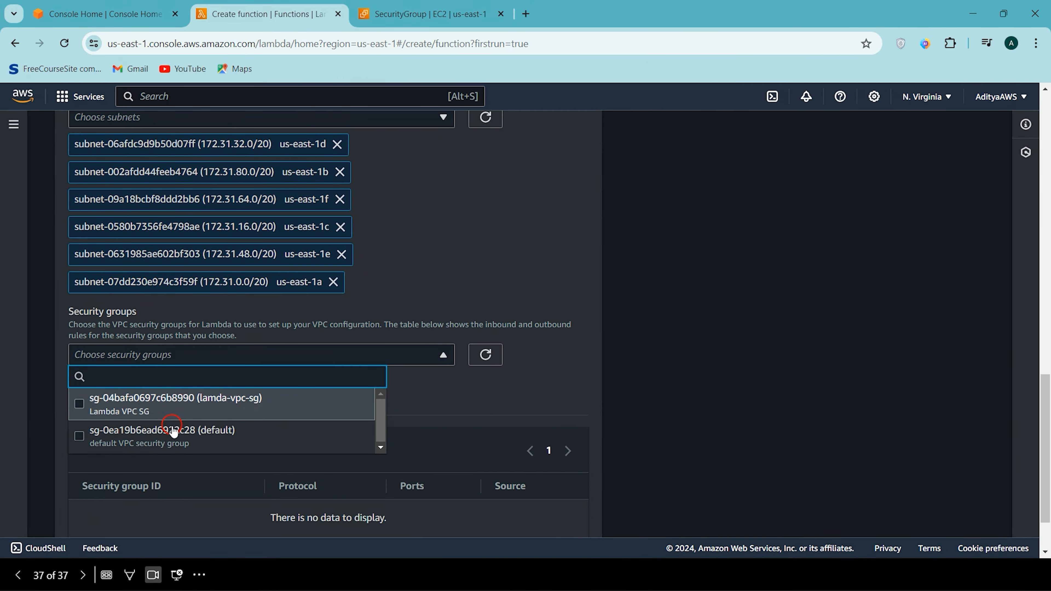
left_click(236, 418)
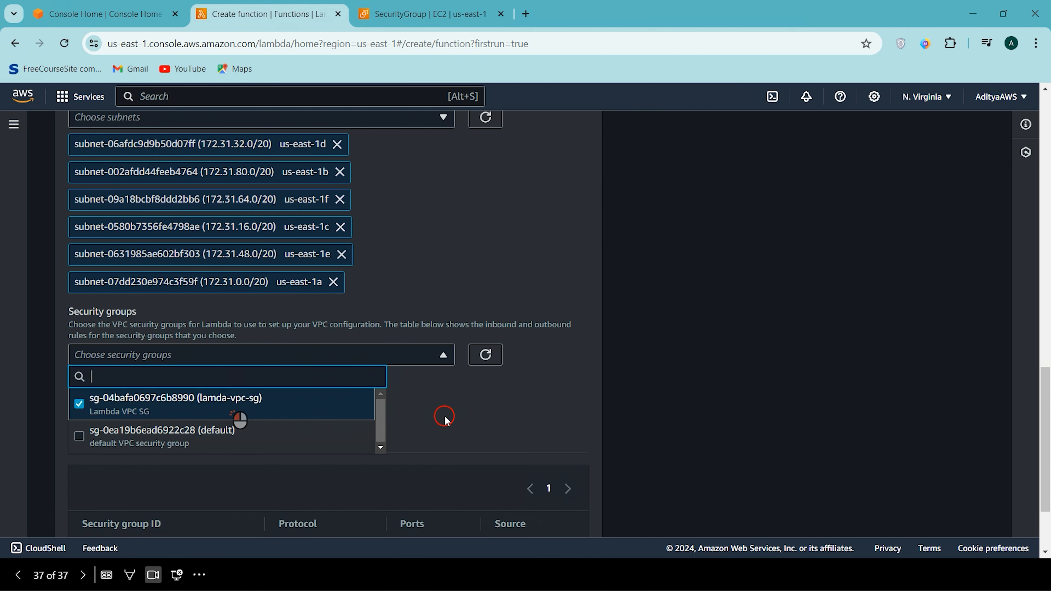
left_click(445, 419)
- Check the chosen security group's inbound and outbound rules and review the function's VPC and subnet settings
scroll(445, 419, "down", 2)
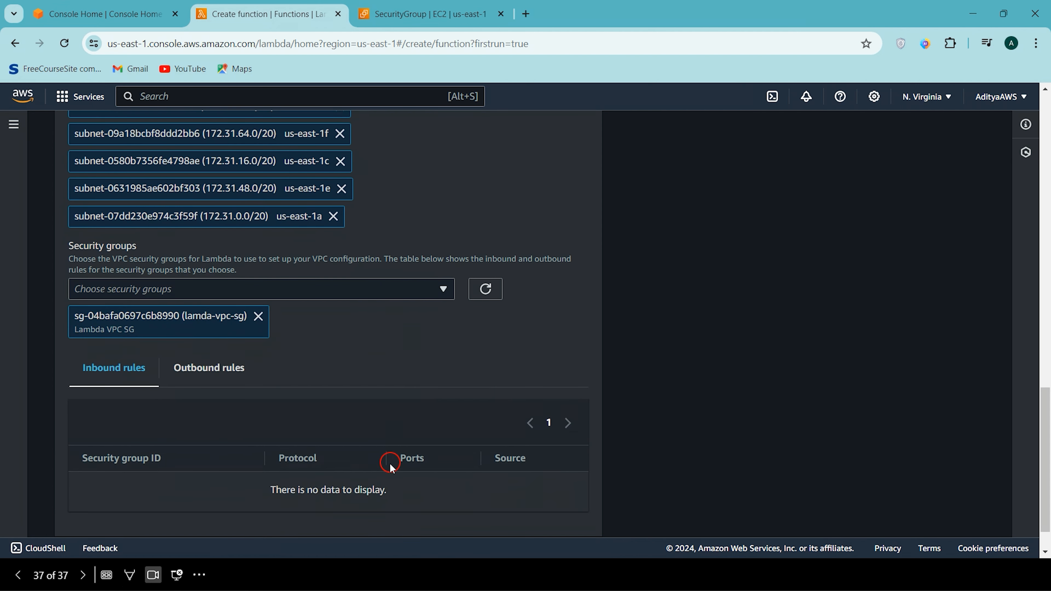
scroll(392, 466, "down", 1)
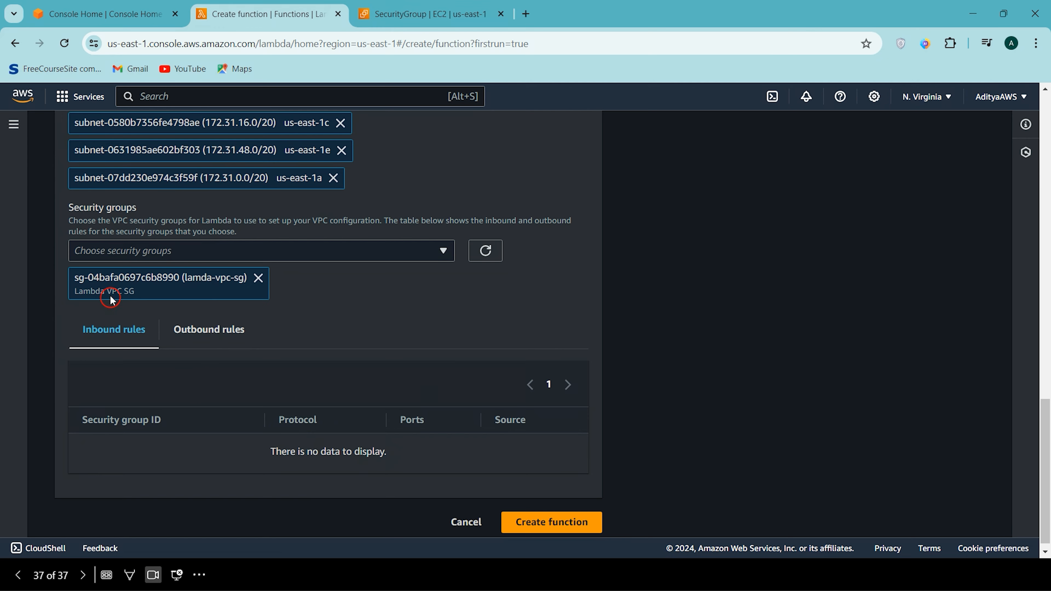
left_click(207, 343)
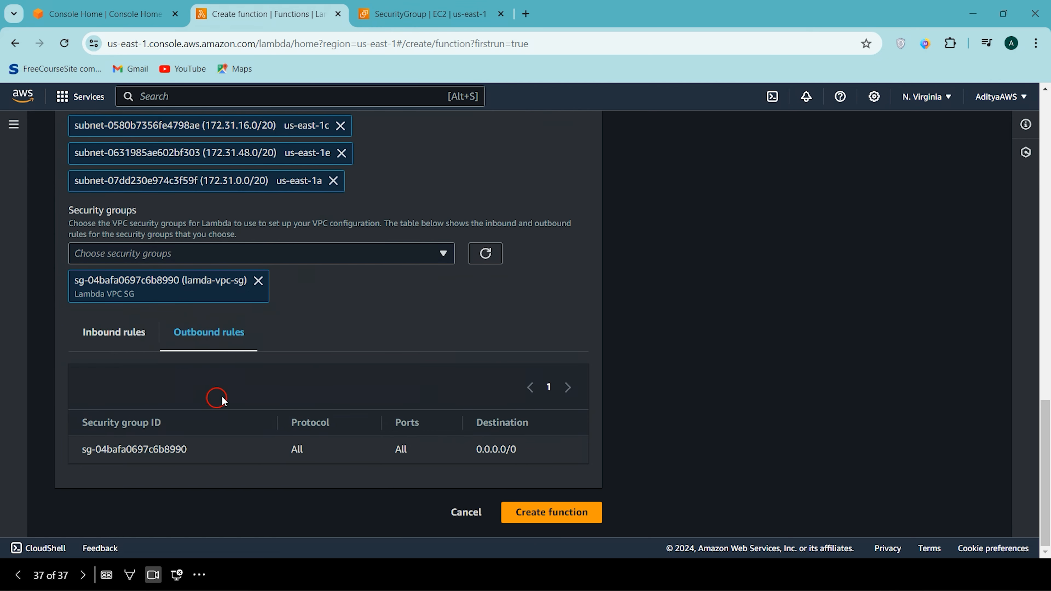
scroll(291, 415, "up", 10)
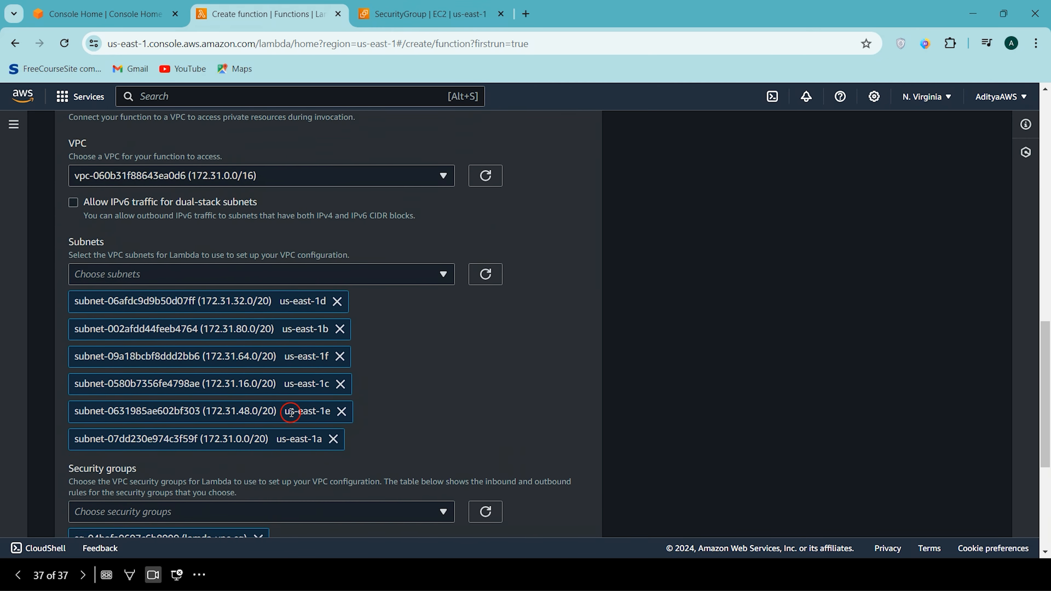
scroll(374, 373, "down", 10)
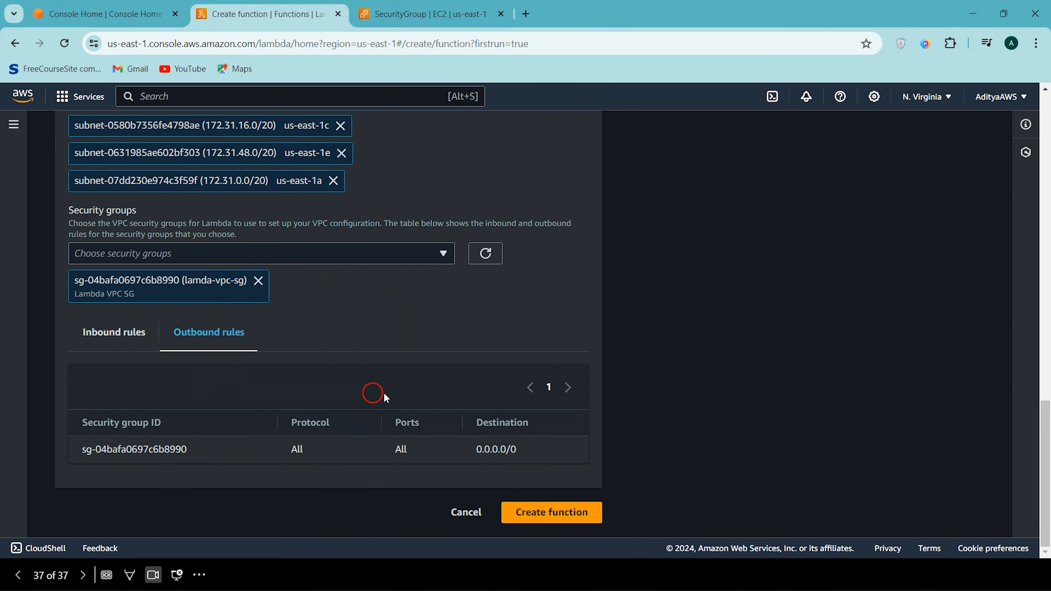
scroll(807, 317, "up", 20)
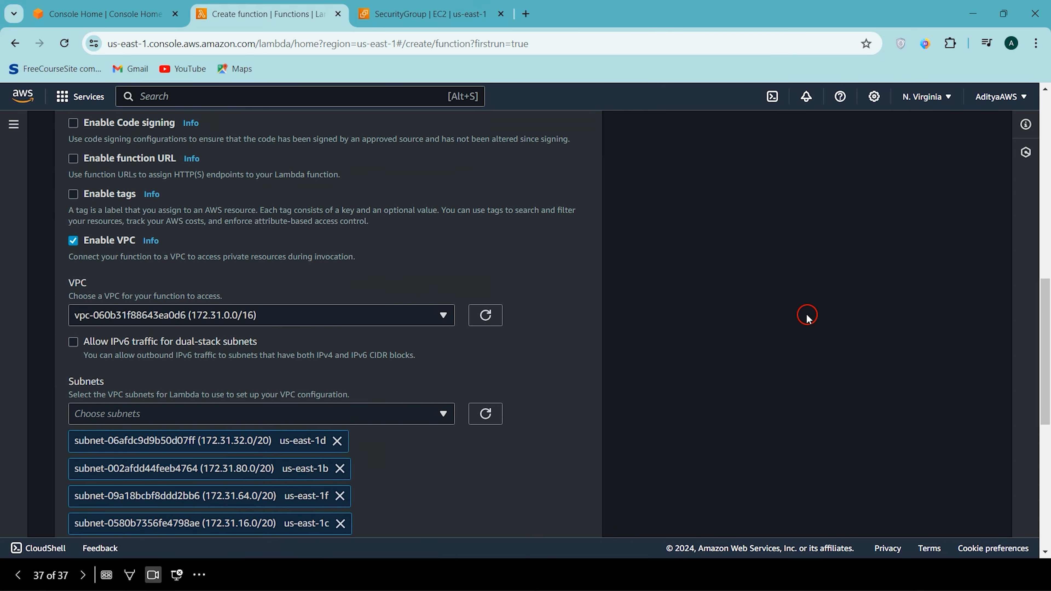
- Check the end of the function form for the creation error and the security group's outbound rule
scroll(807, 316, "down", 20)
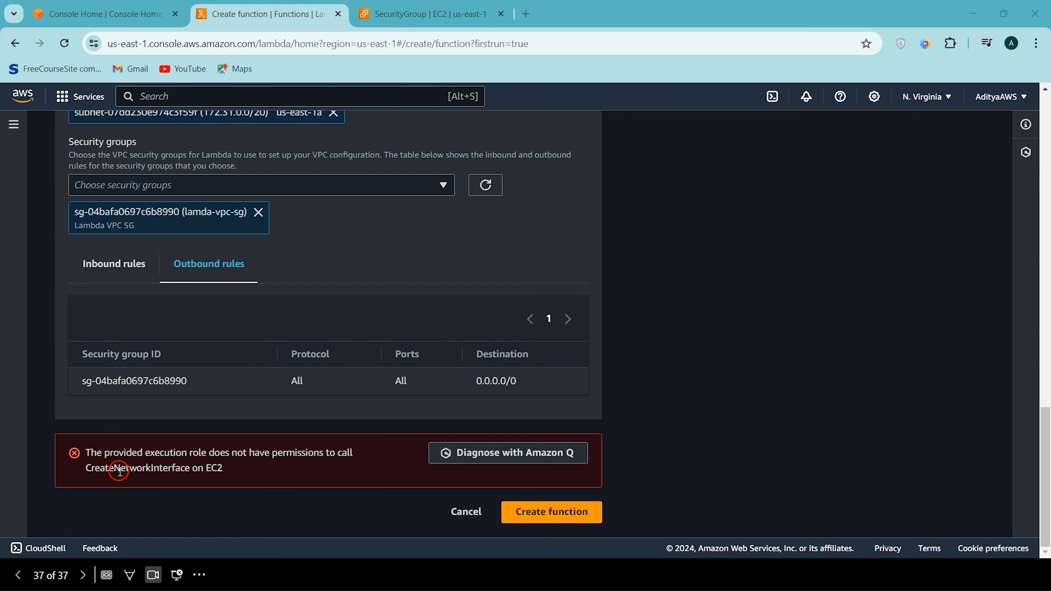
scroll(274, 426, "up", 3)
scroll(274, 425, "down", 2)
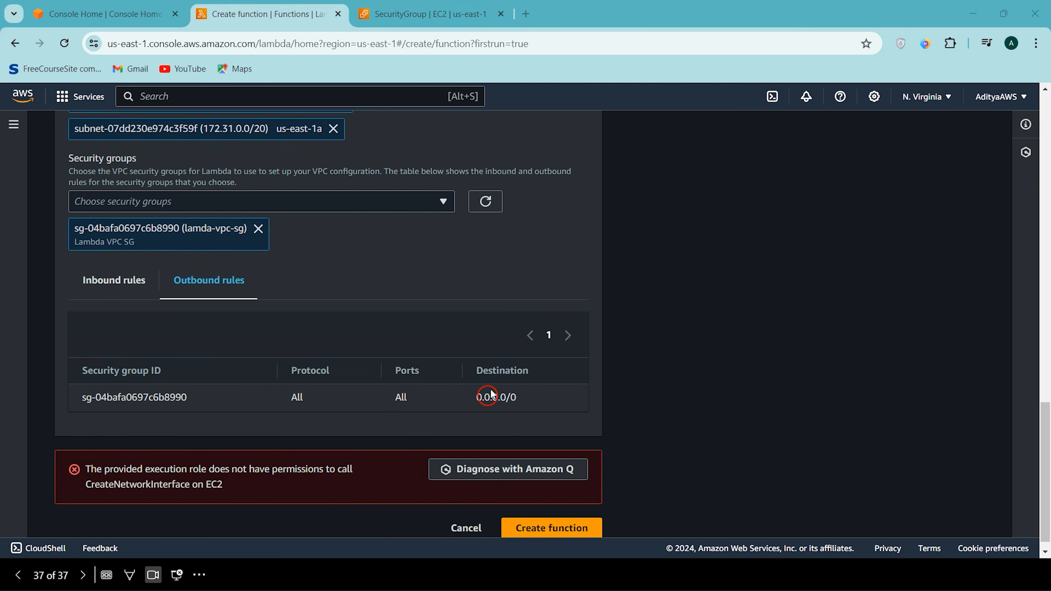
scroll(493, 393, "up", 10)
scroll(493, 395, "up", 2)
- Expand the default execution role settings and check the list of existing roles
left_click(173, 279)
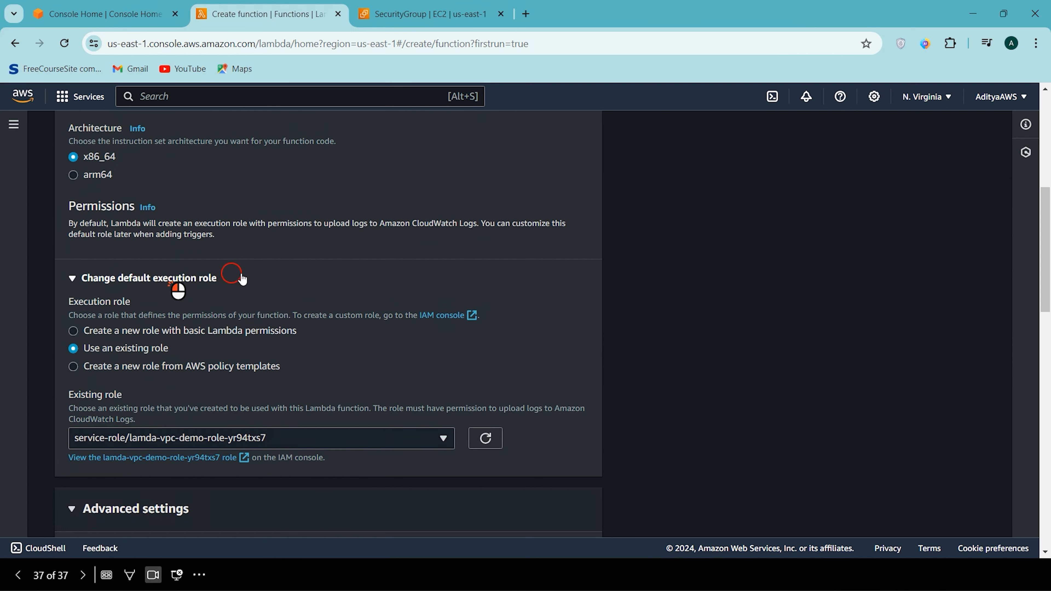
scroll(306, 296, "down", 1)
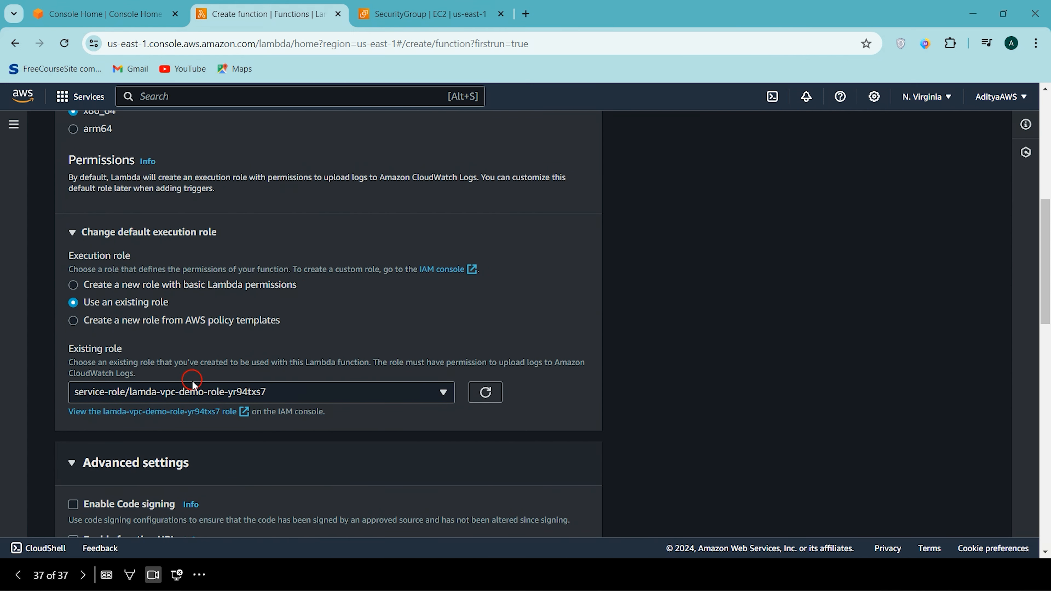
left_click(191, 397)
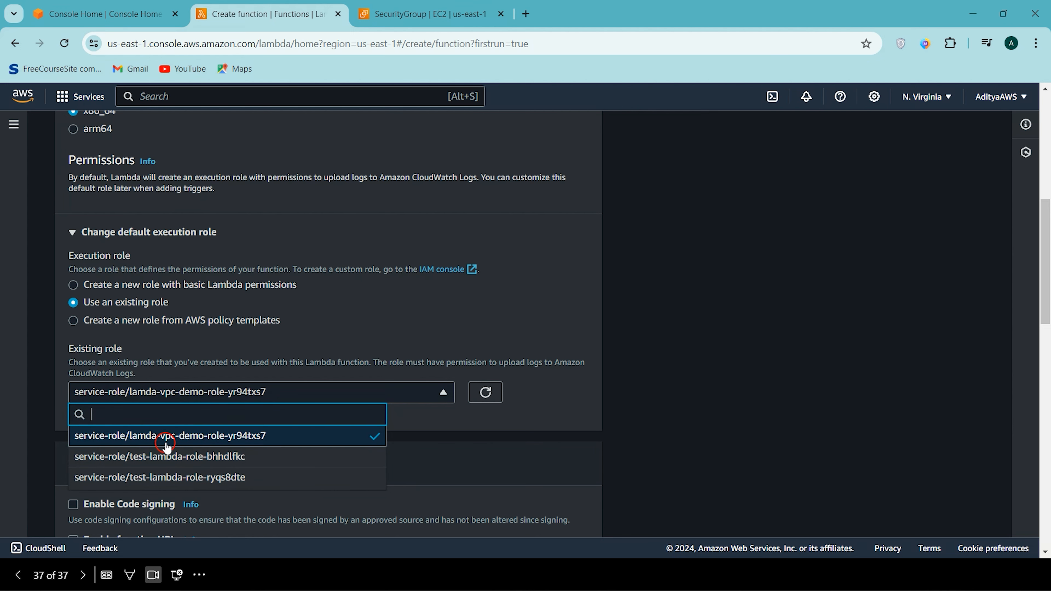
left_click(551, 387)
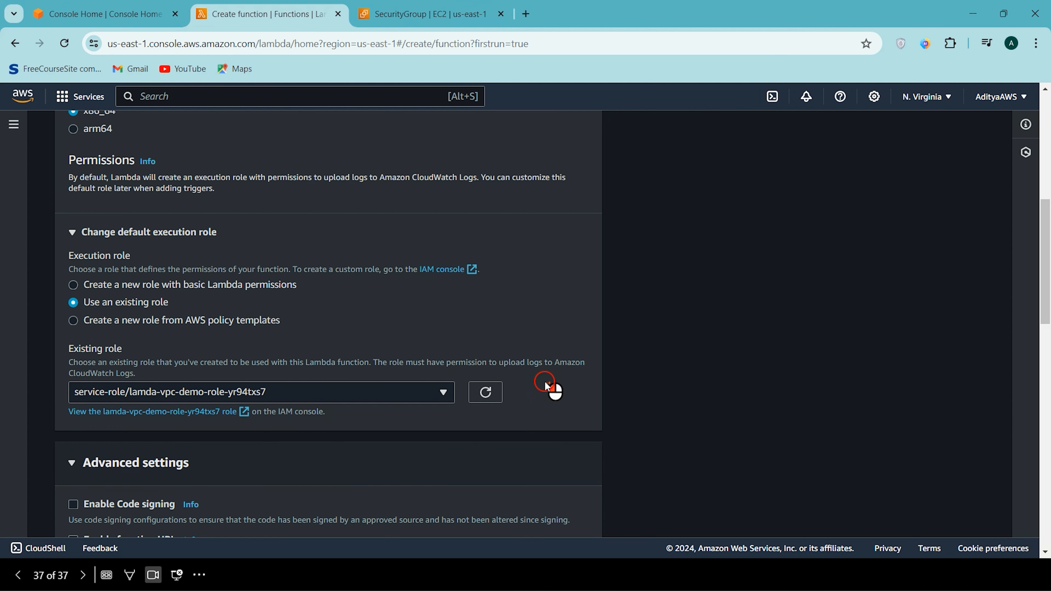
scroll(109, 254, "up", 1)
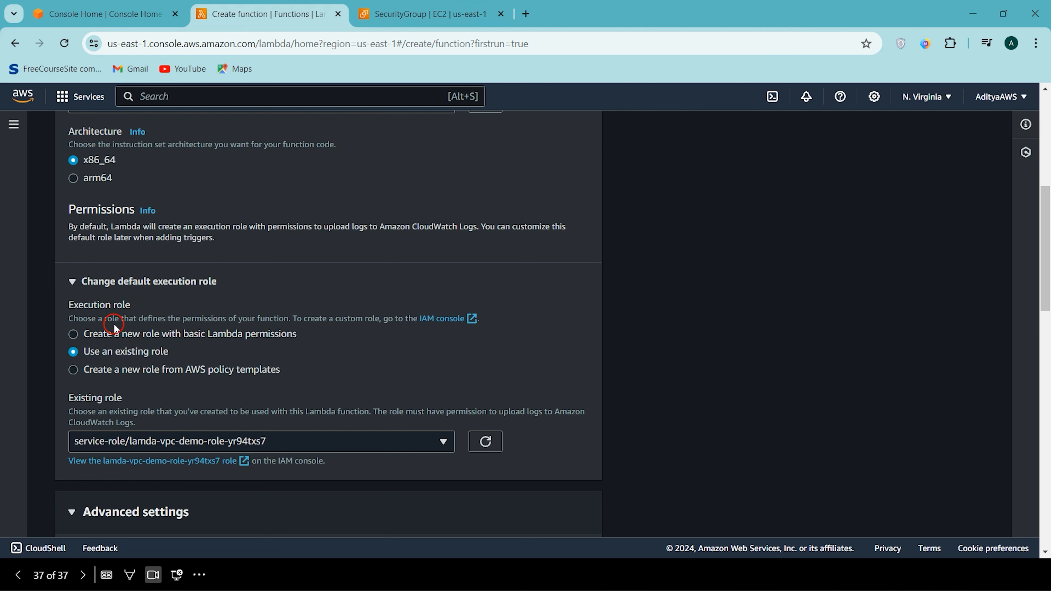
- Try to create the function with a new execution role that has basic Lambda permissions
left_click(99, 338)
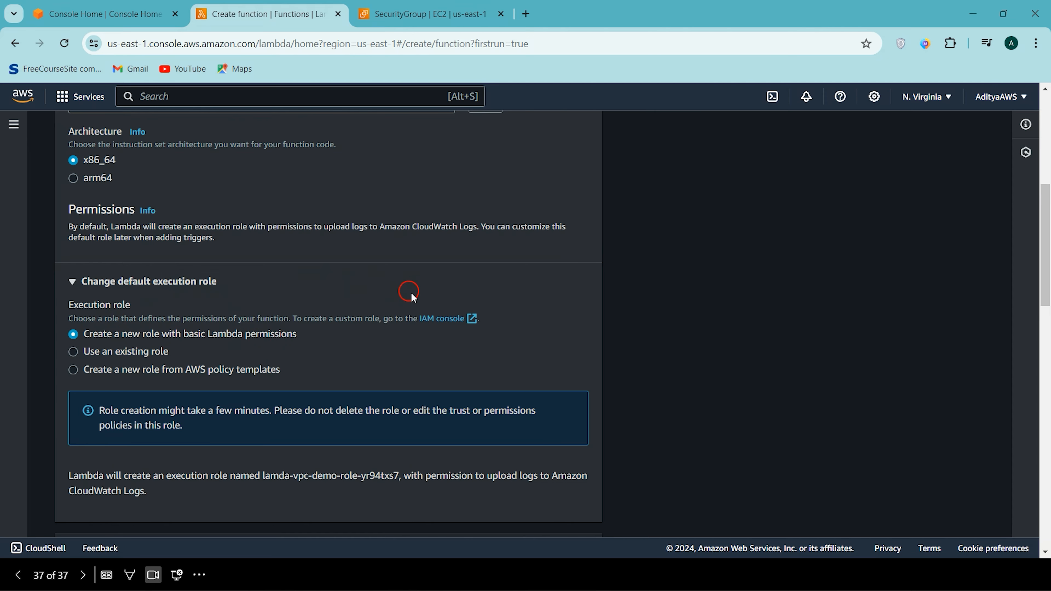
scroll(413, 297, "down", 15)
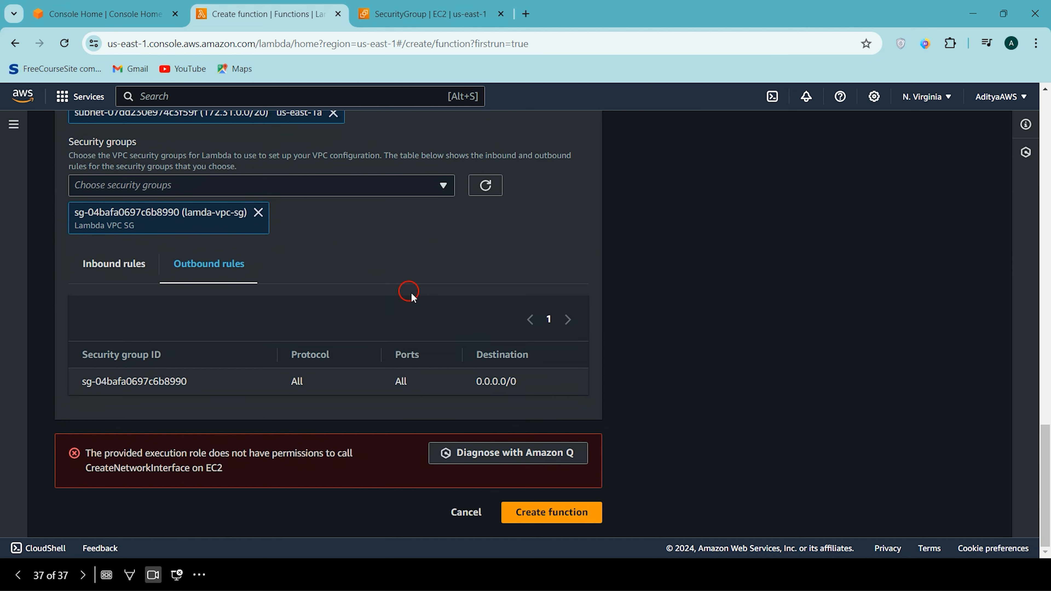
left_click(511, 516)
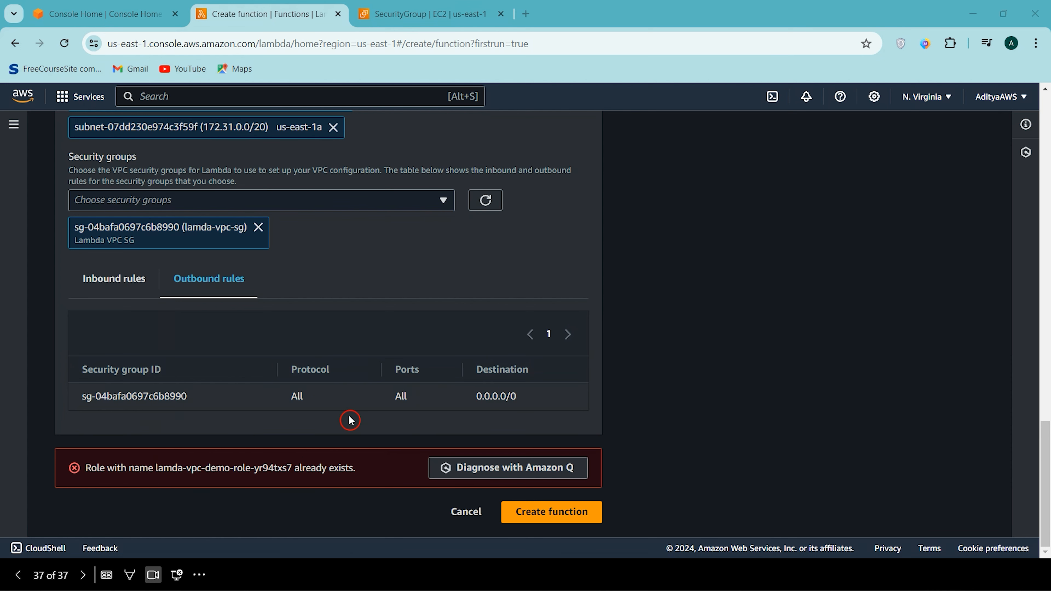
- View the lamda-vpc-demo-role-yr94txs7 role in the IAM console and expand both attached permissions policies
scroll(331, 424, "up", 10)
scroll(336, 423, "up", 7)
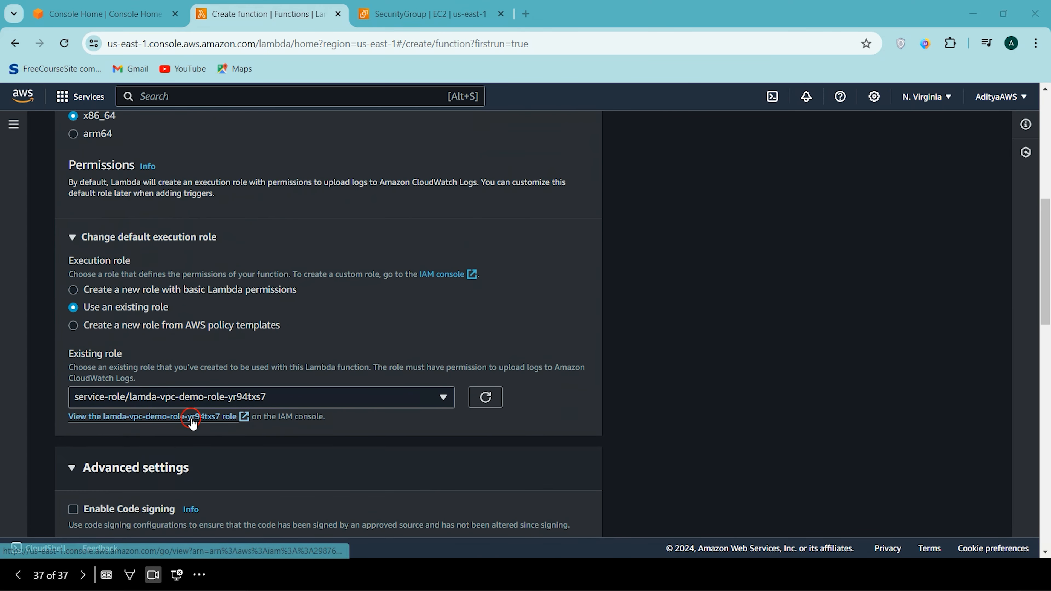
left_click(195, 416)
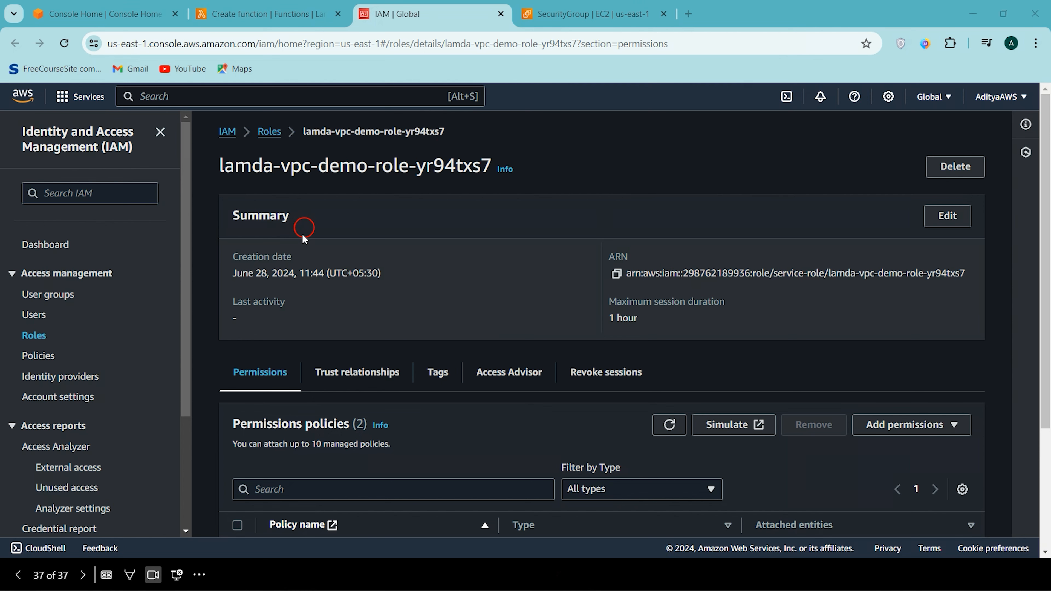
scroll(482, 261, "down", 4)
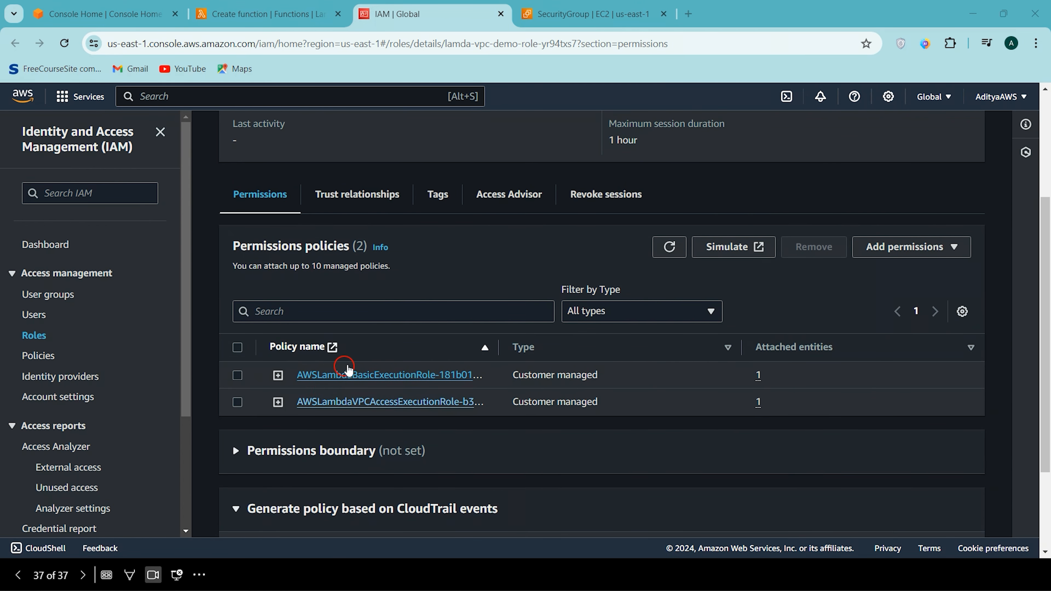
left_click(278, 402)
scroll(318, 341, "down", 1)
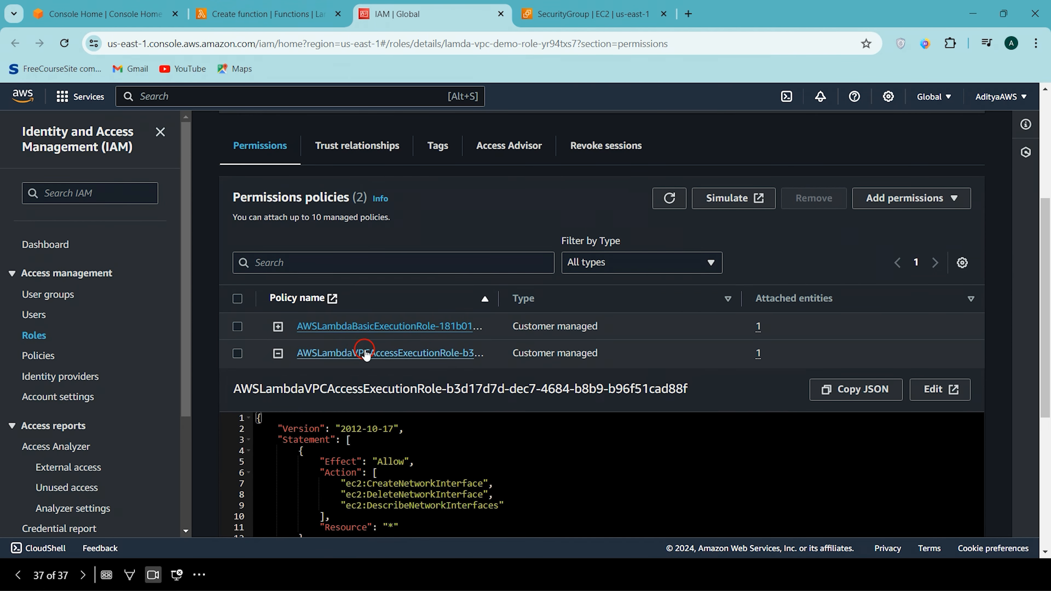
left_click(278, 327)
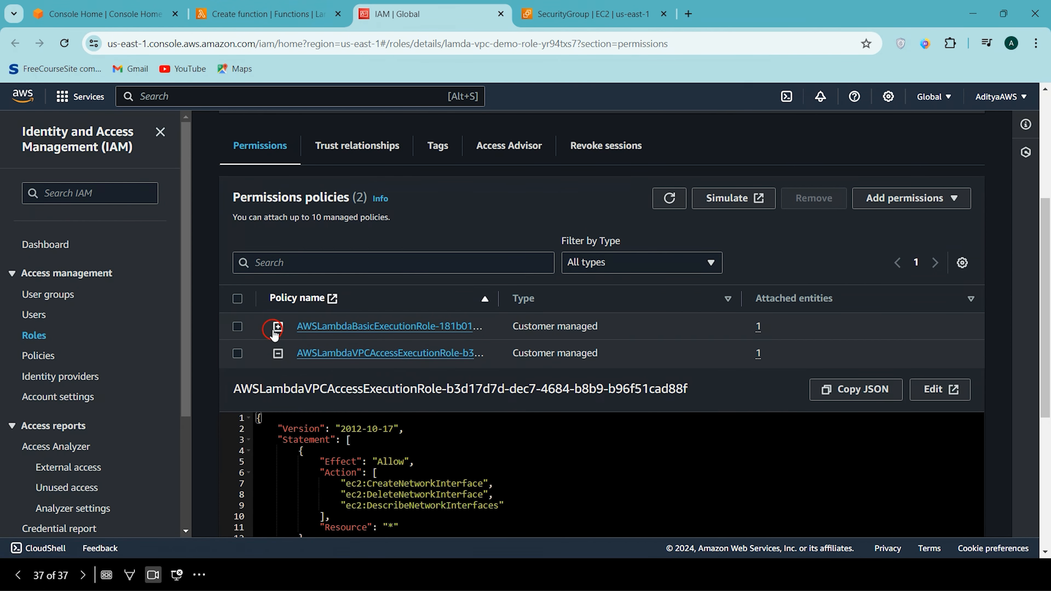
- Examine the logging actions of the basic execution policy and the EC2 network interface actions of the VPC access policy
scroll(315, 387, "down", 1)
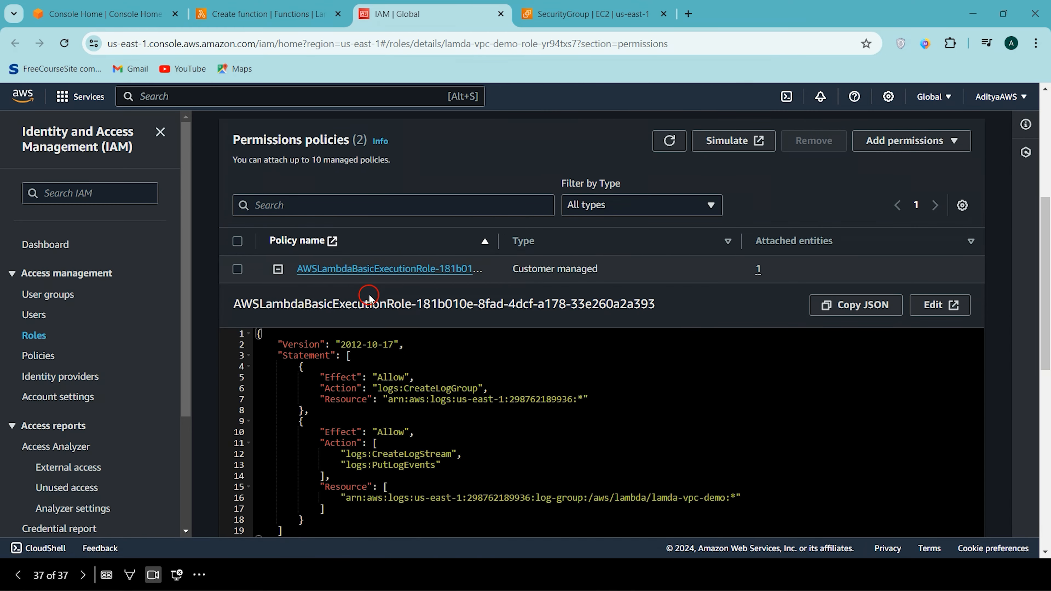
scroll(465, 334, "down", 5)
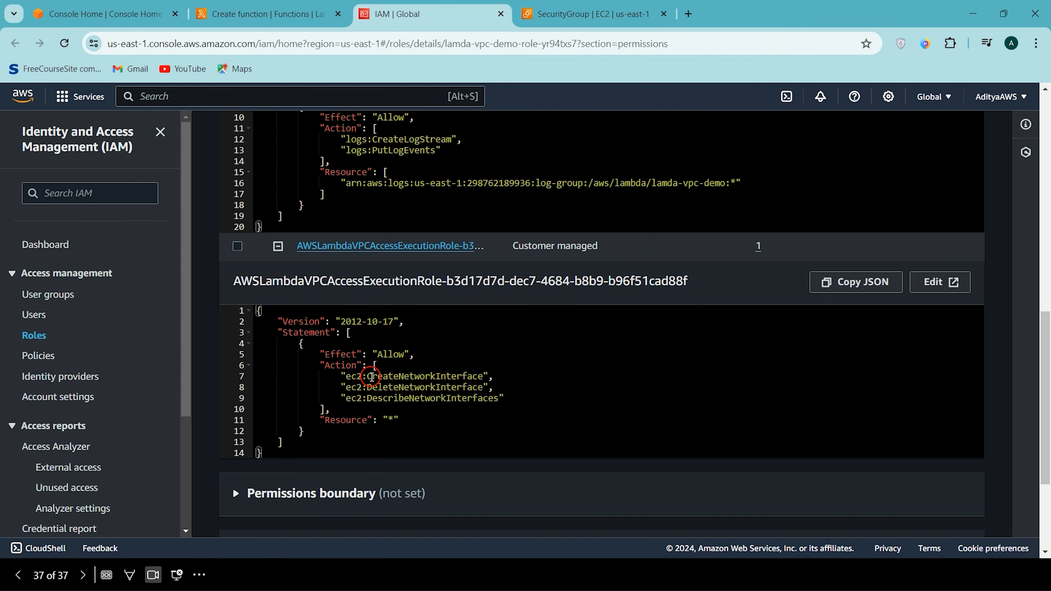
left_click_drag(373, 376, 461, 376)
double_click(391, 389)
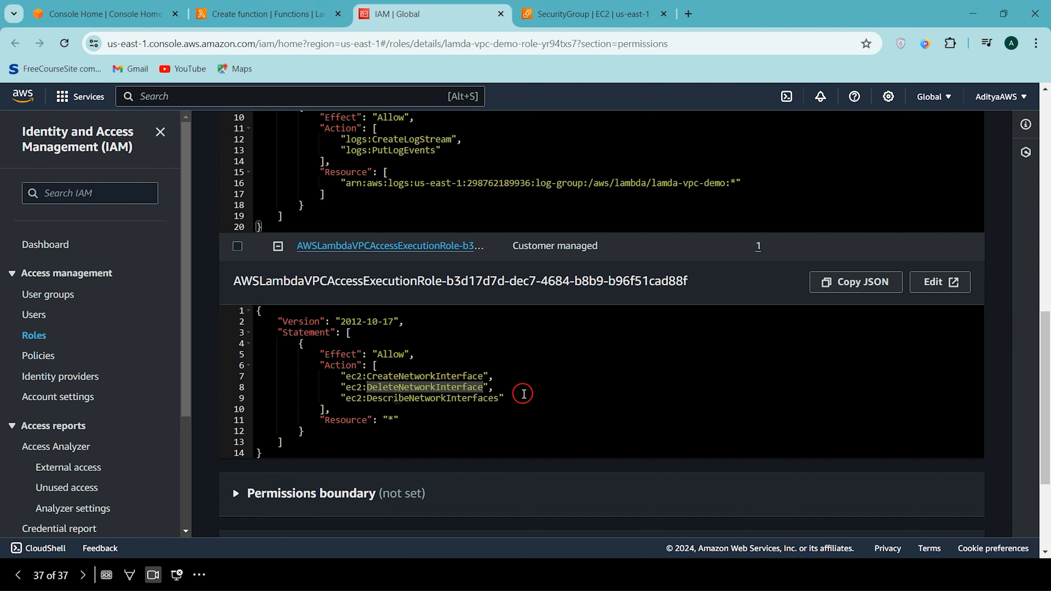
scroll(482, 372, "up", 6)
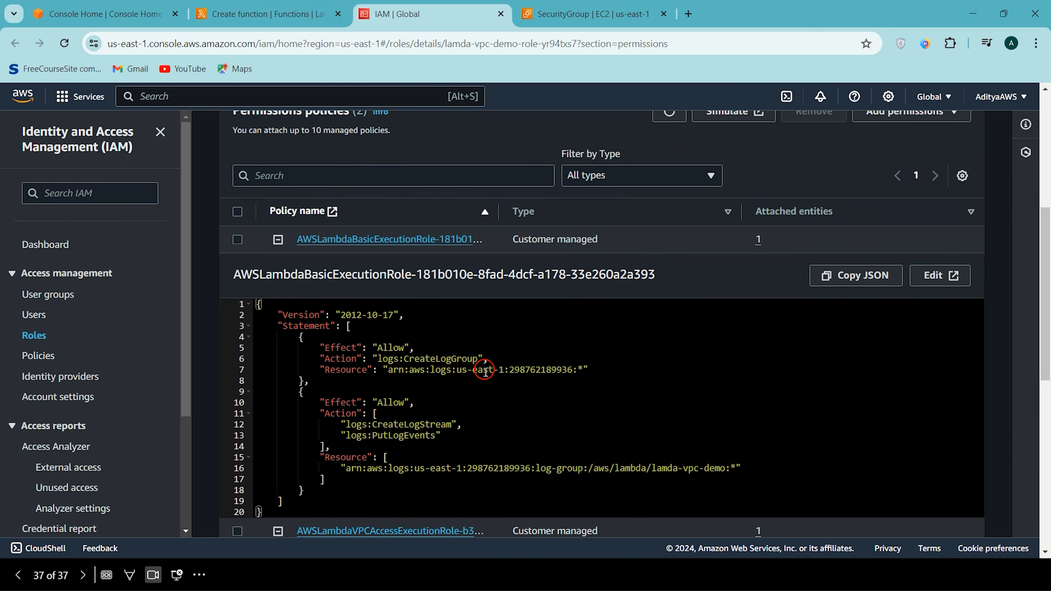
scroll(482, 372, "down", 8)
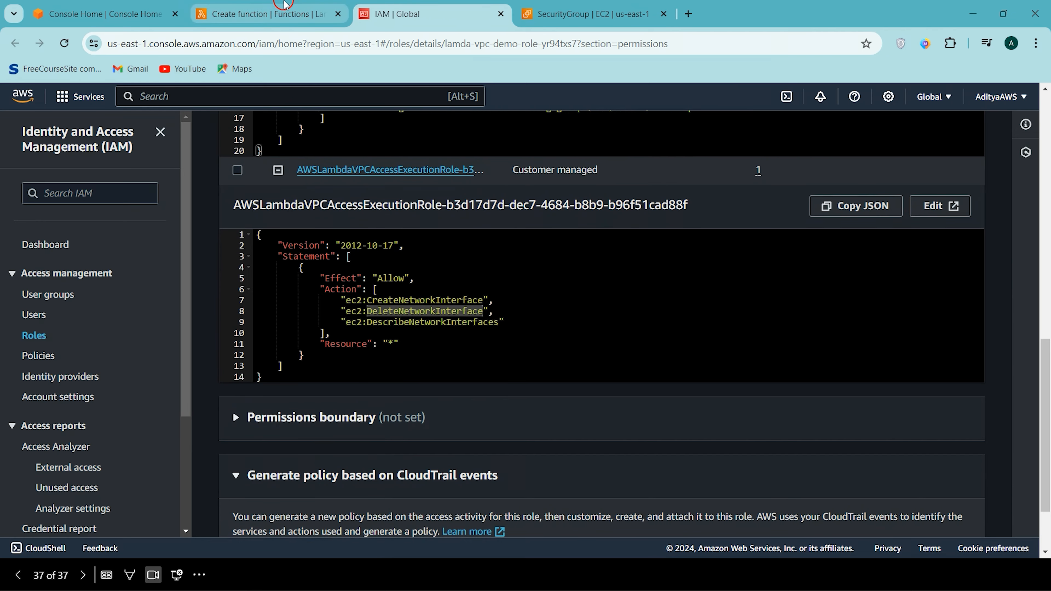
- Return to the Lambda function form and create the function with the existing role service-role/lamda-vpc-demo-role-yr94txs7
left_click(290, 10)
scroll(273, 397, "down", 9)
scroll(267, 407, "up", 5)
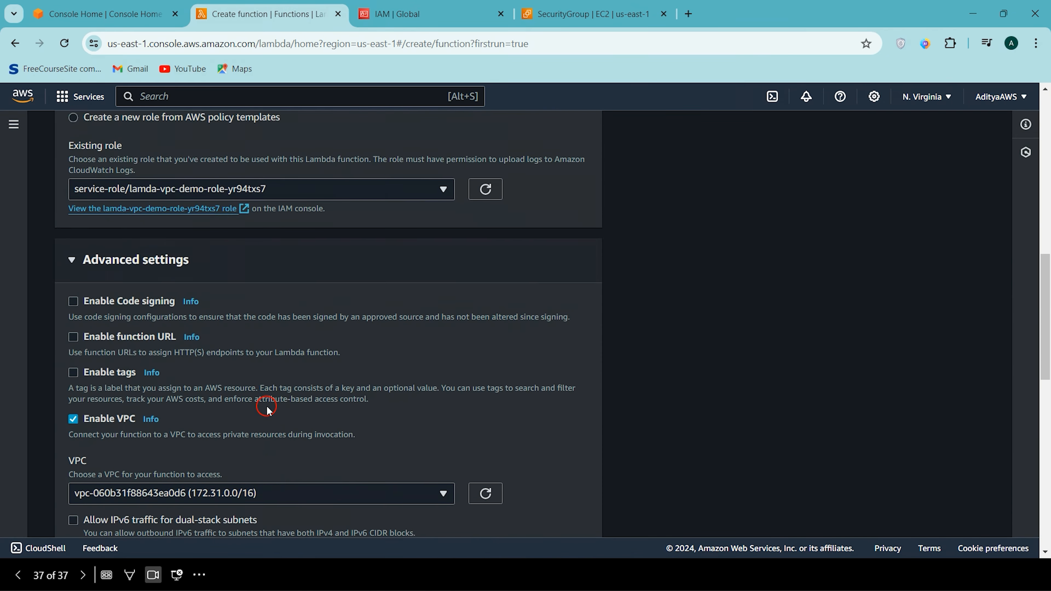
scroll(266, 407, "down", 10)
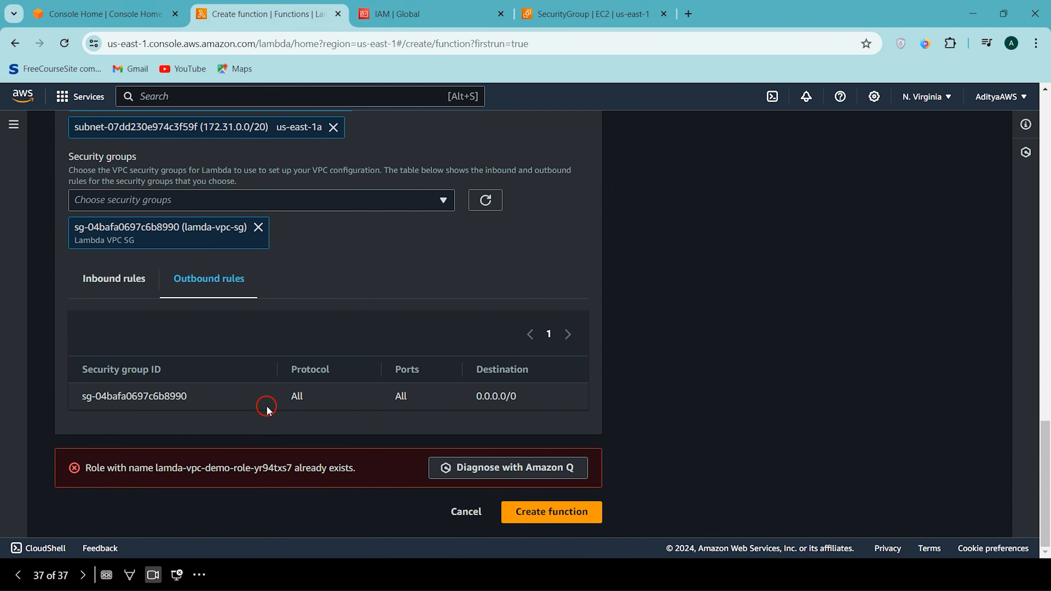
left_click(533, 520)
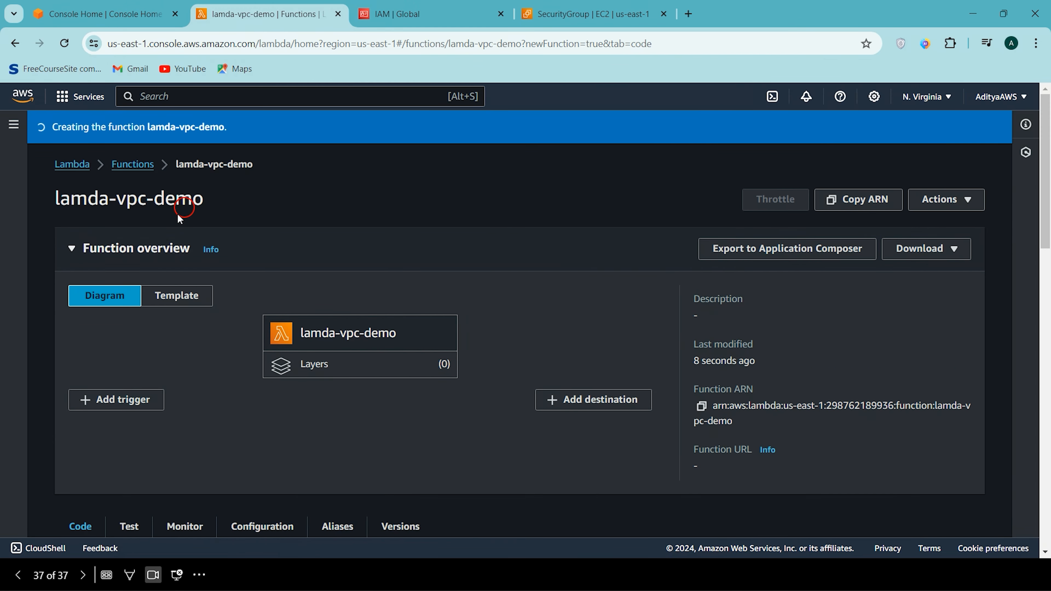
- Go back to the IAM role and review the log actions and network interface actions in its two policies
left_click(396, 6)
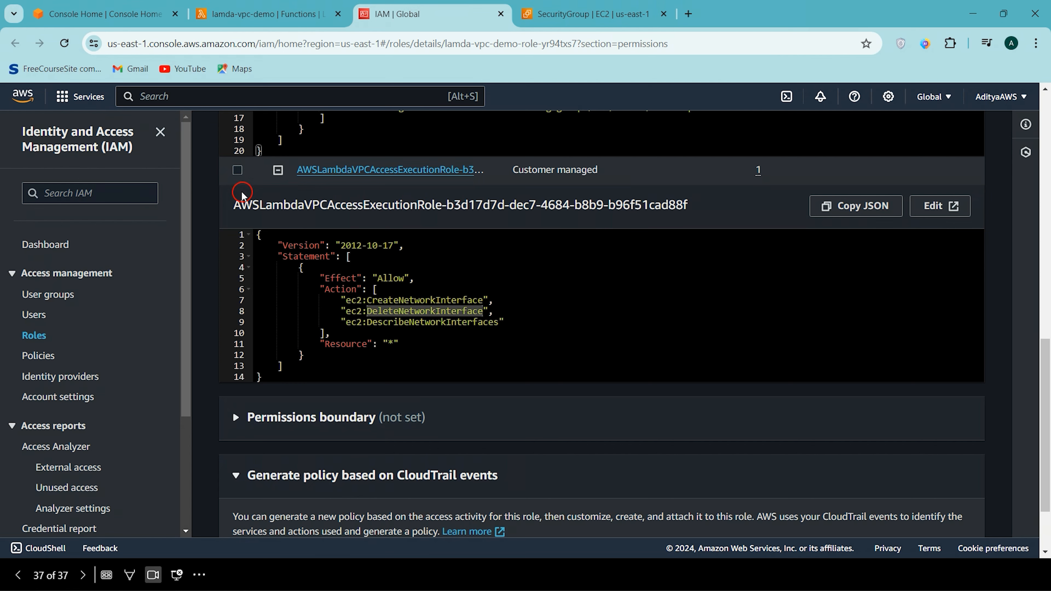
left_click(278, 170)
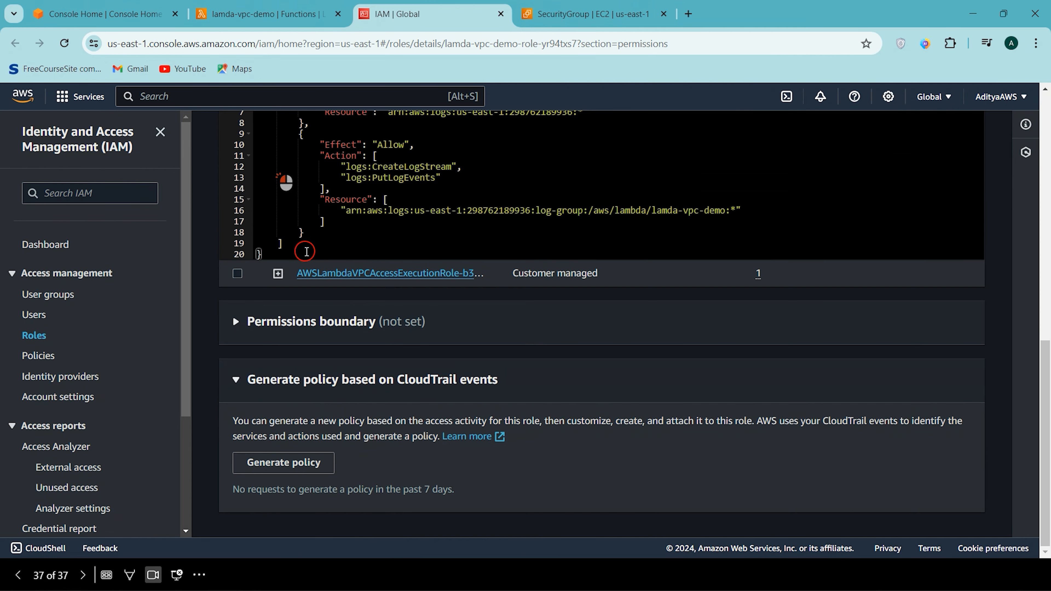
scroll(412, 273, "up", 5)
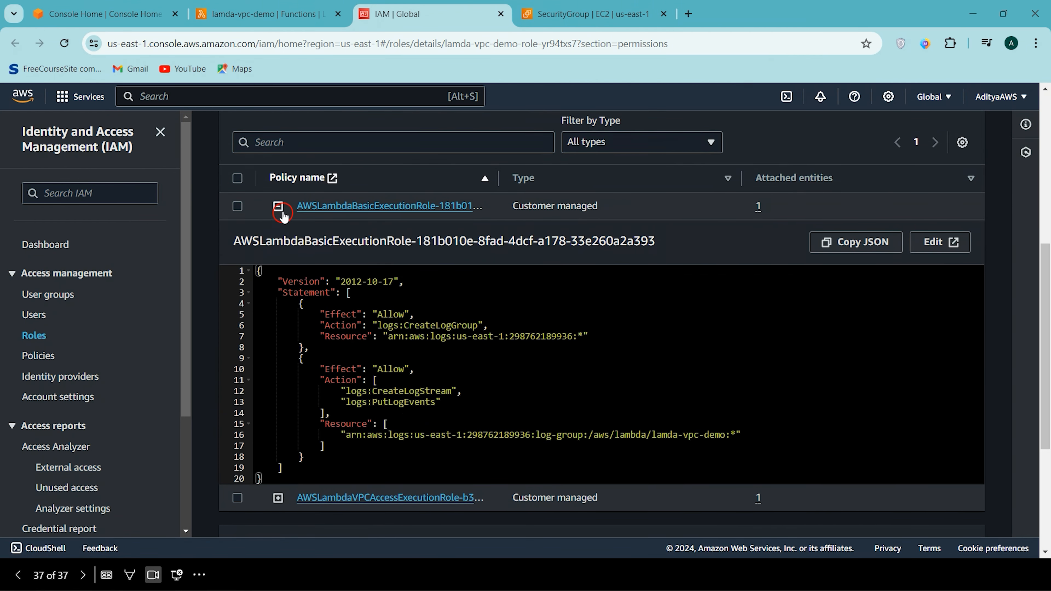
left_click(278, 206)
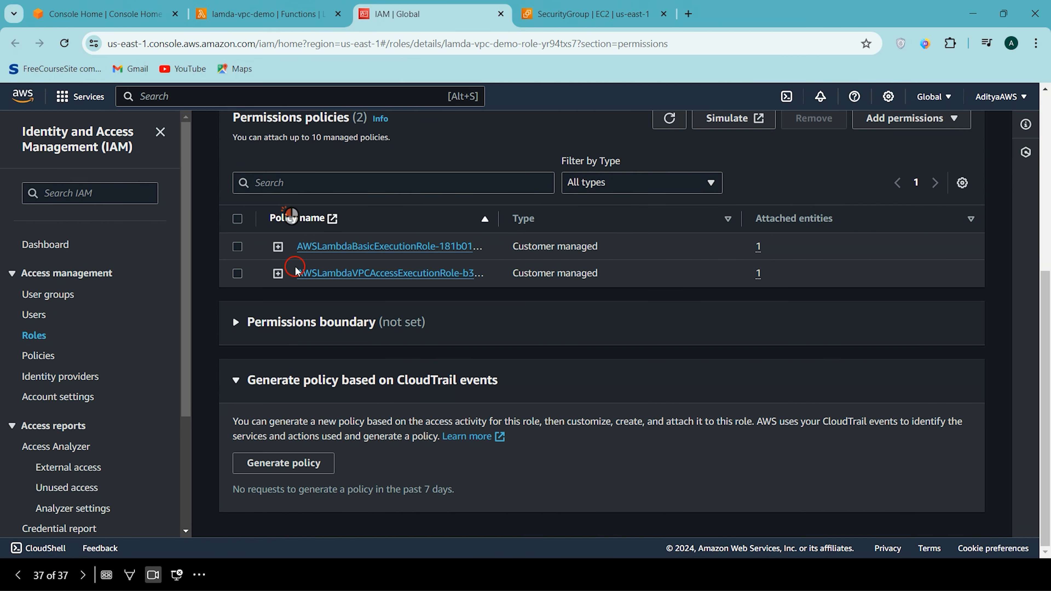
left_click(279, 245)
scroll(307, 255, "down", 2)
left_click_drag(325, 327, 485, 341)
scroll(588, 307, "down", 4)
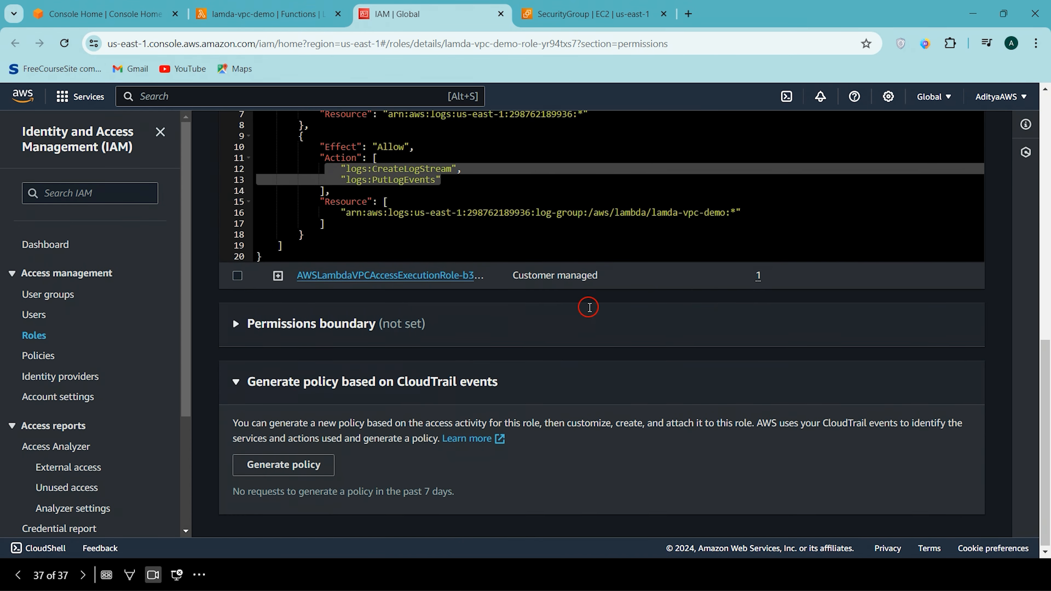
left_click(278, 275)
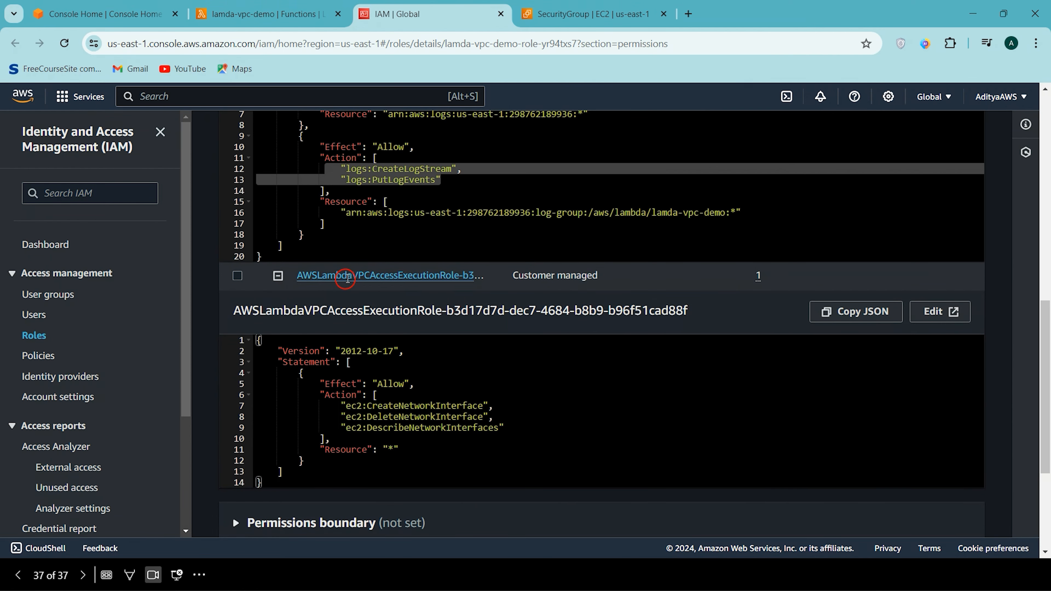
left_click_drag(342, 406, 507, 423)
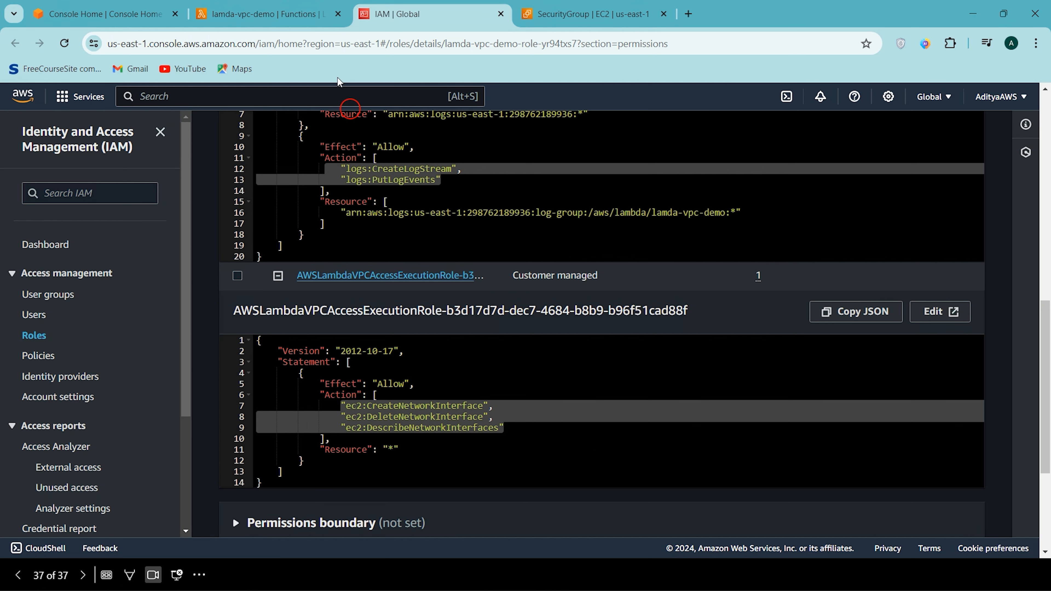
- Return to the lamda-vpc-demo function page and open its configuration settings
left_click(265, 12)
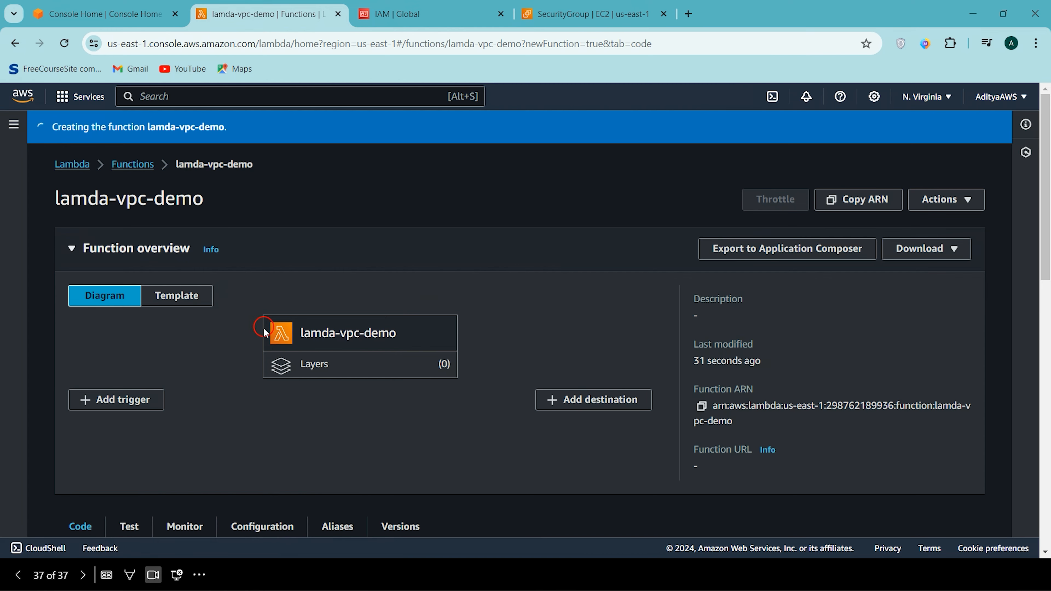
scroll(262, 329, "down", 4)
scroll(292, 280, "up", 4)
scroll(301, 284, "down", 3)
left_click(281, 397)
scroll(281, 398, "down", 3)
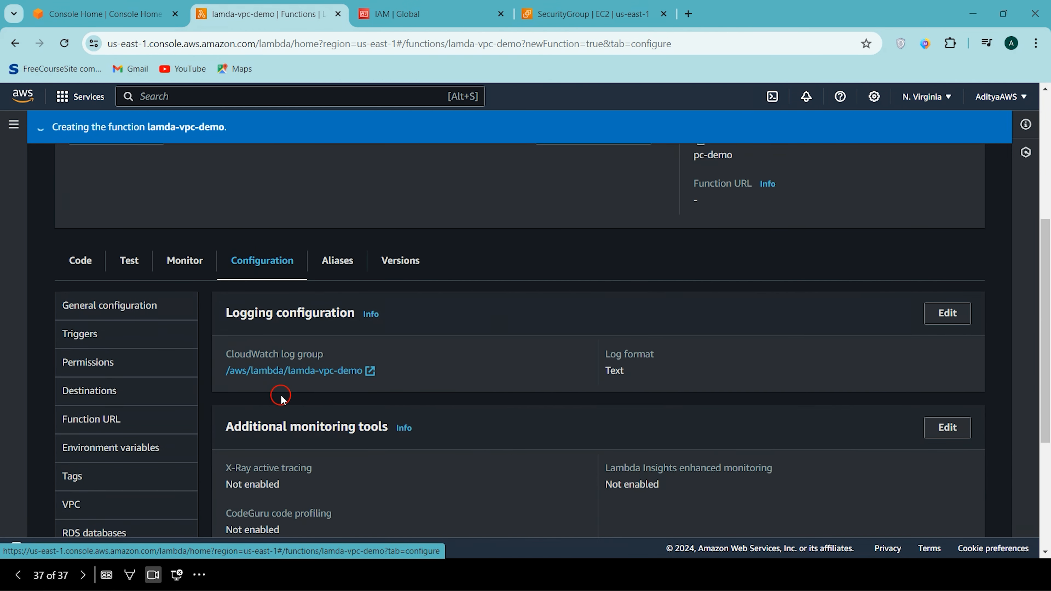
scroll(166, 387, "down", 1)
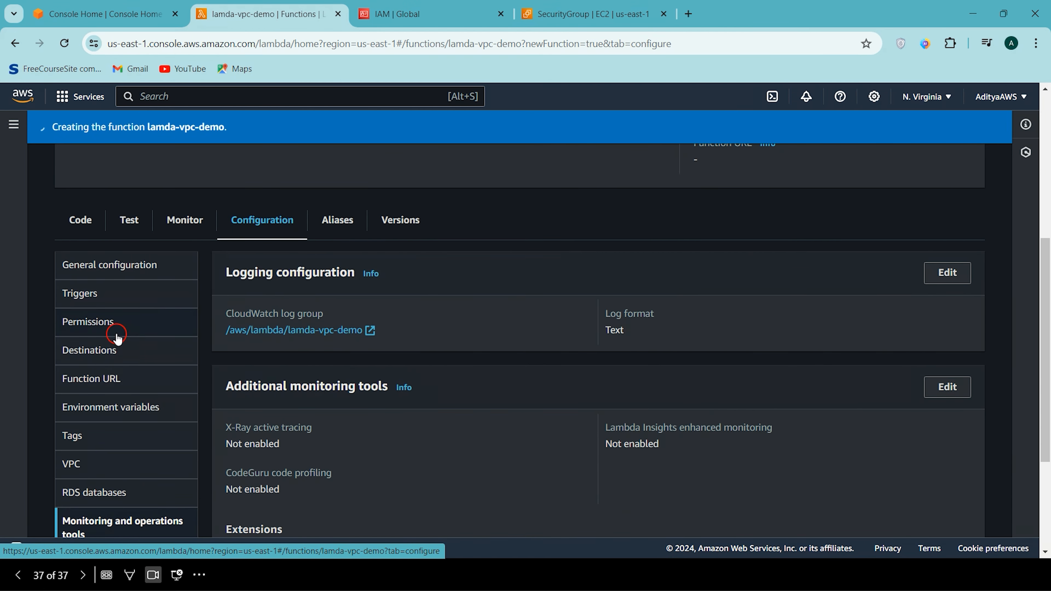
- Check the function's permissions and its VPC, subnet and security group configuration
left_click(113, 331)
scroll(122, 453, "down", 2)
scroll(117, 453, "down", 2)
scroll(125, 439, "up", 4)
left_click(94, 302)
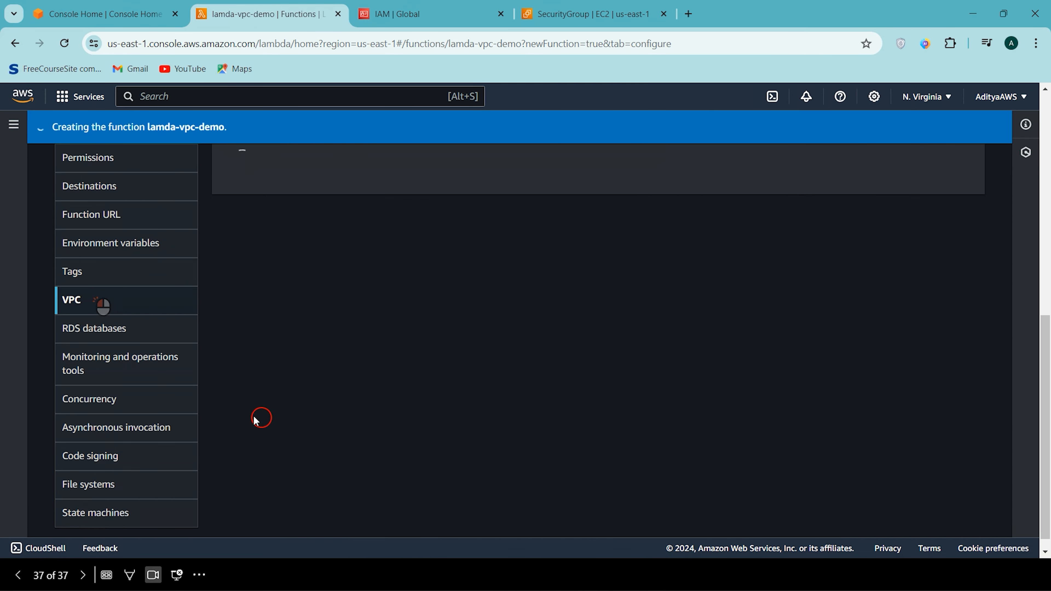
scroll(124, 335, "up", 3)
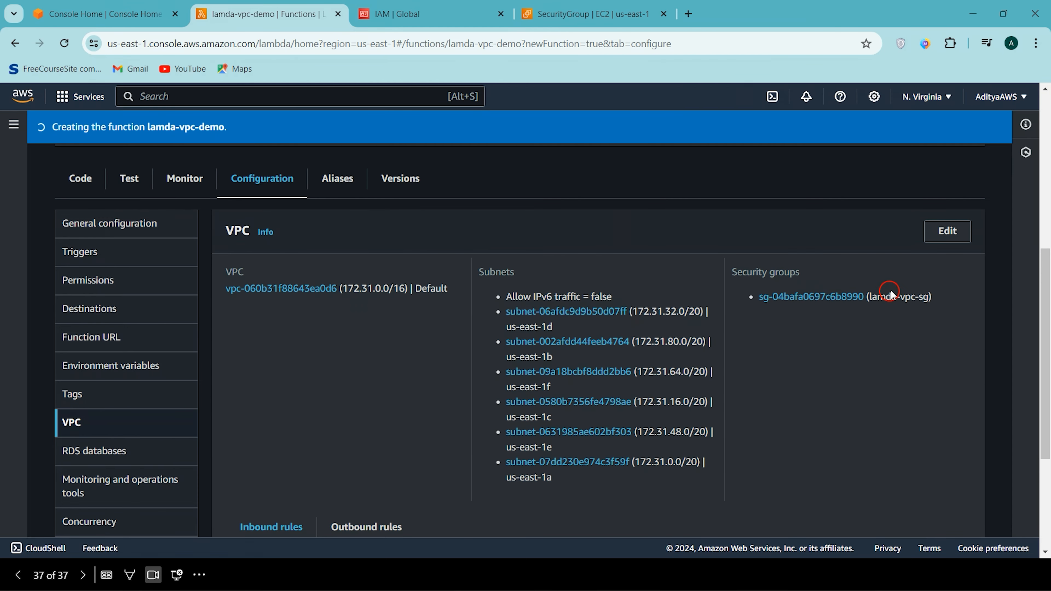
- Review the function's VPC settings and overview, and dismiss the creation notice for lamda-vpc-demo
scroll(292, 368, "up", 1)
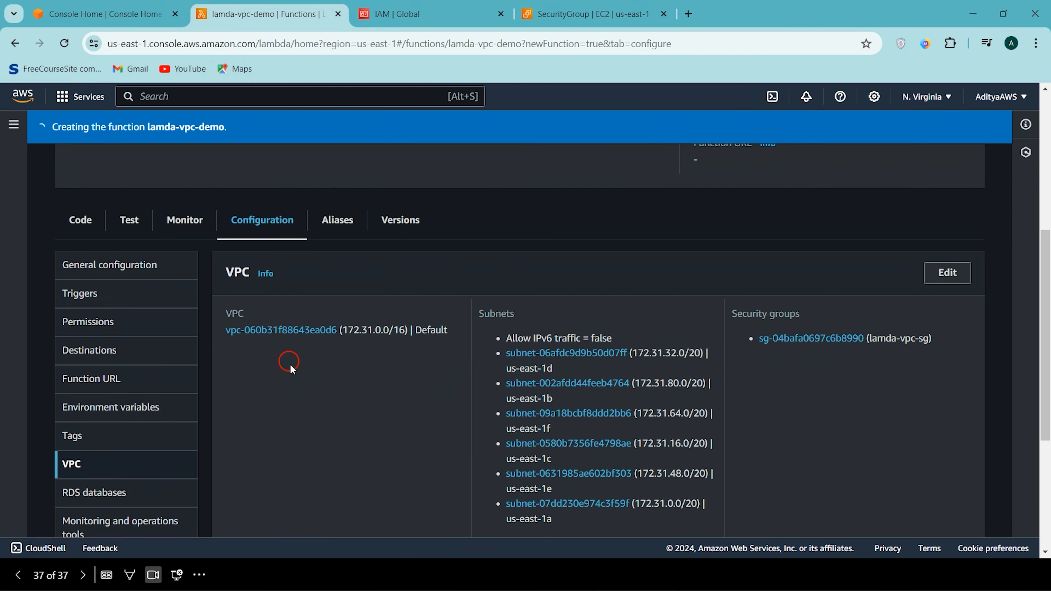
scroll(404, 293, "down", 3)
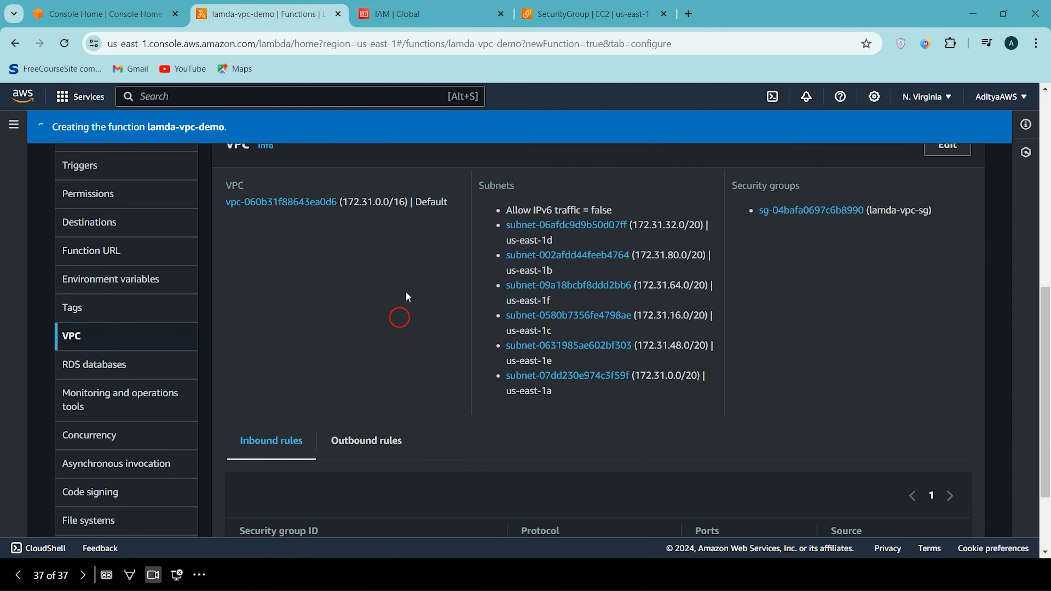
scroll(412, 381, "up", 4)
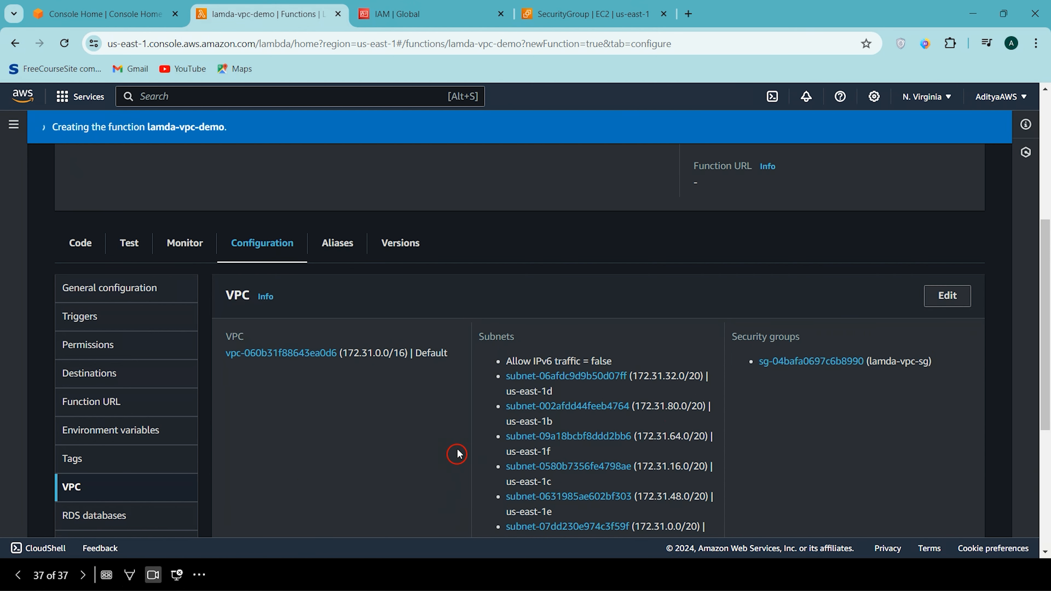
scroll(457, 454, "up", 5)
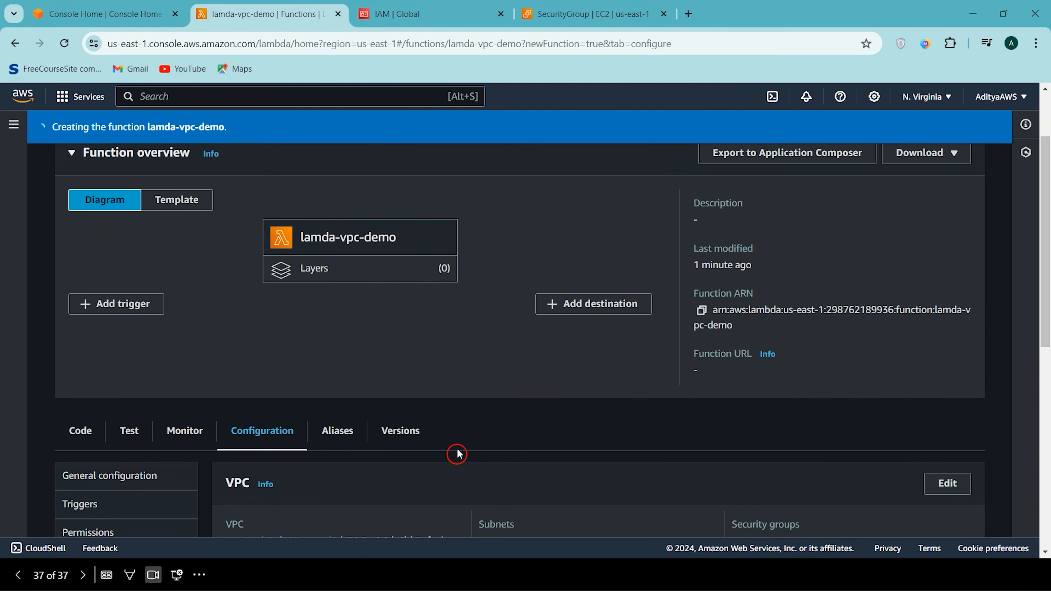
scroll(321, 374, "up", 3)
scroll(320, 375, "down", 3)
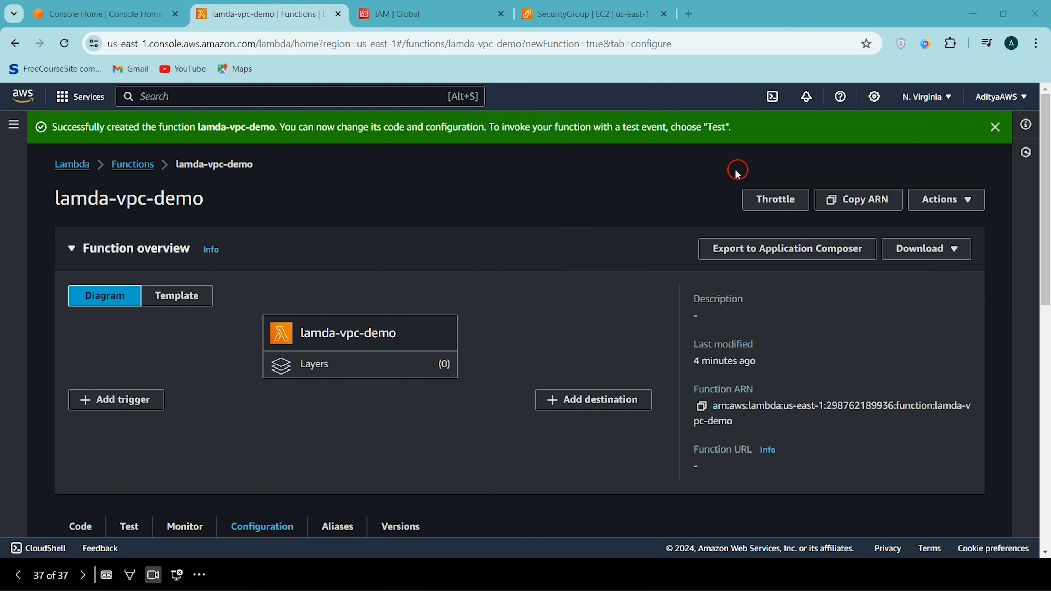
left_click(994, 127)
- Open the function's source code and examine the default lambda_handler code in lambda_function
scroll(429, 343, "down", 2)
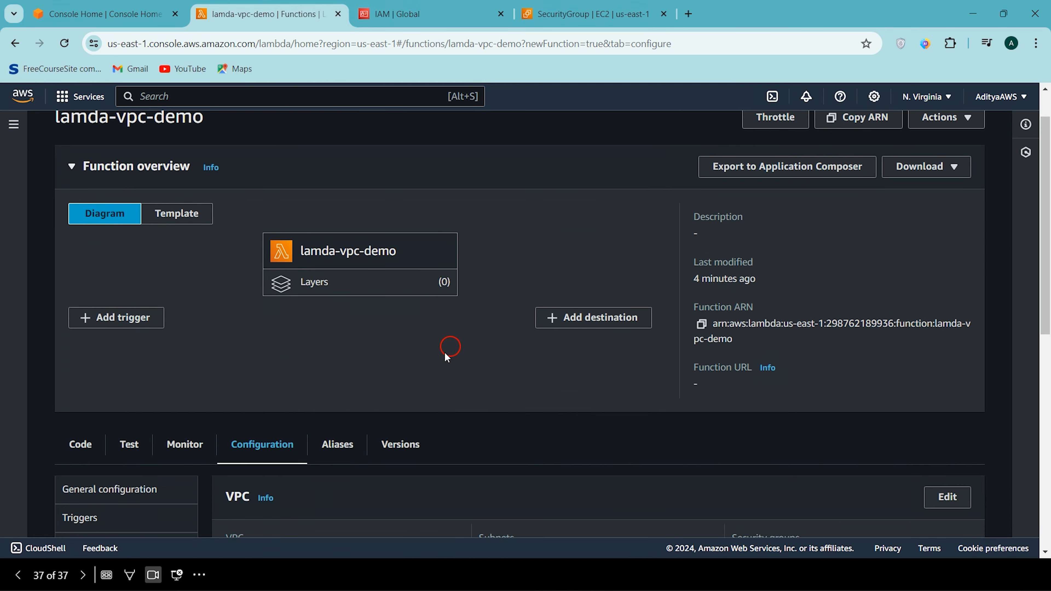
left_click(82, 447)
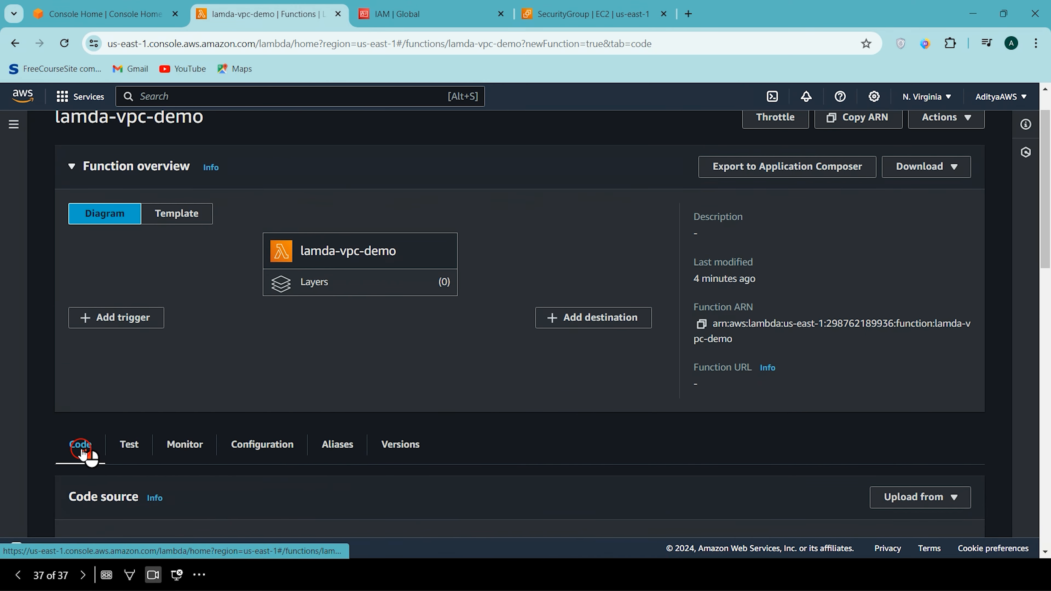
scroll(355, 314, "down", 3)
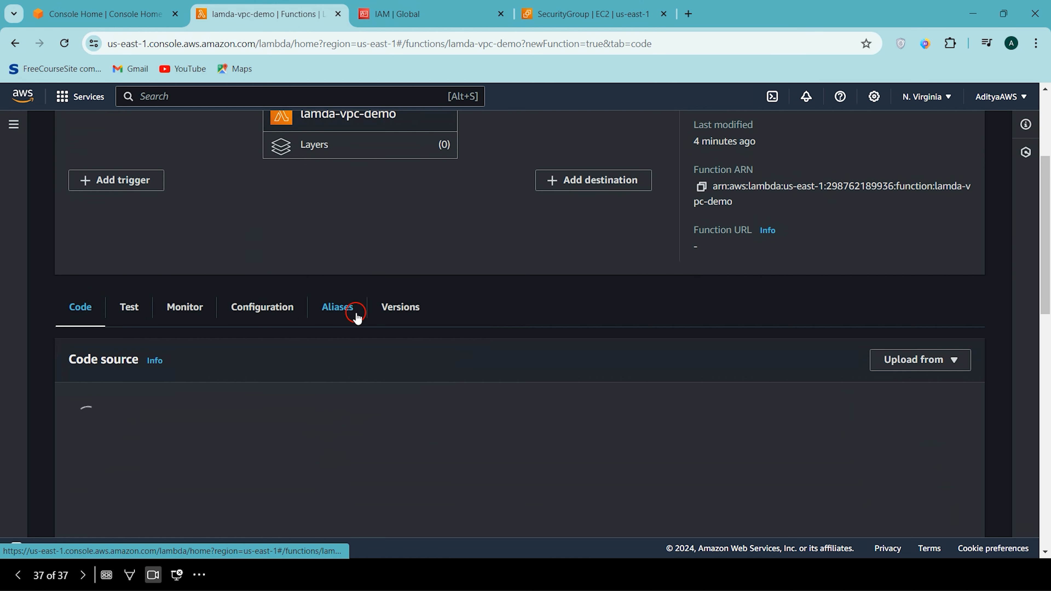
scroll(357, 316, "down", 3)
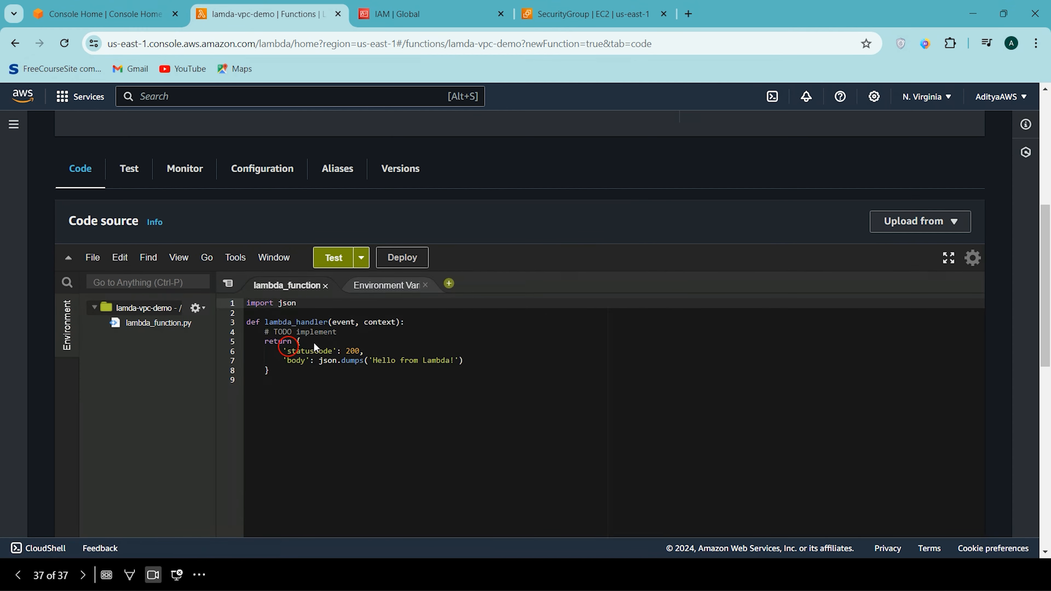
scroll(316, 348, "down", 2)
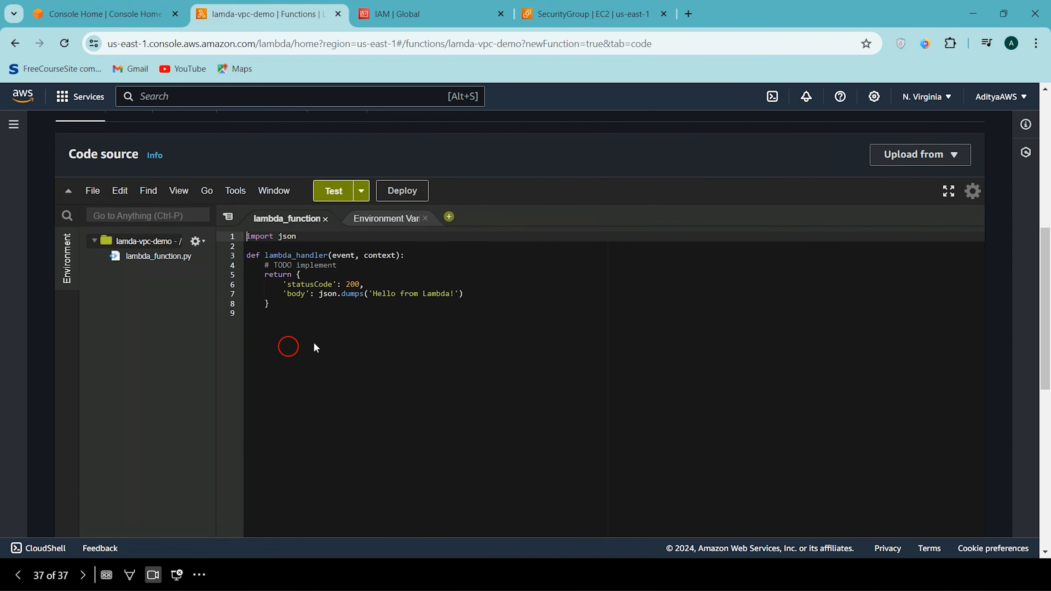
left_click(249, 248)
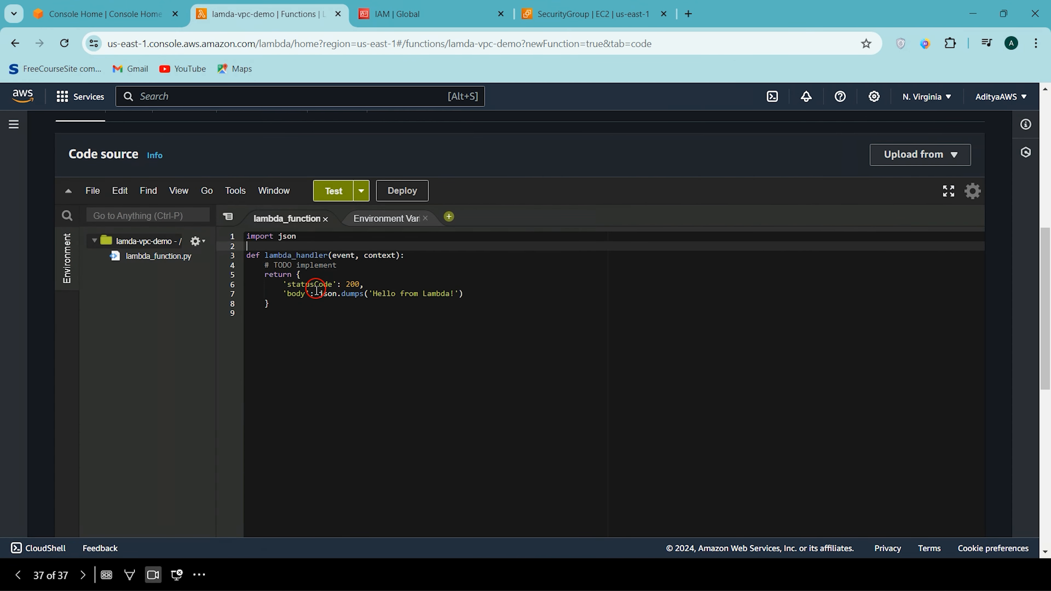
left_click(285, 299)
key("ctrl+shift+Home")
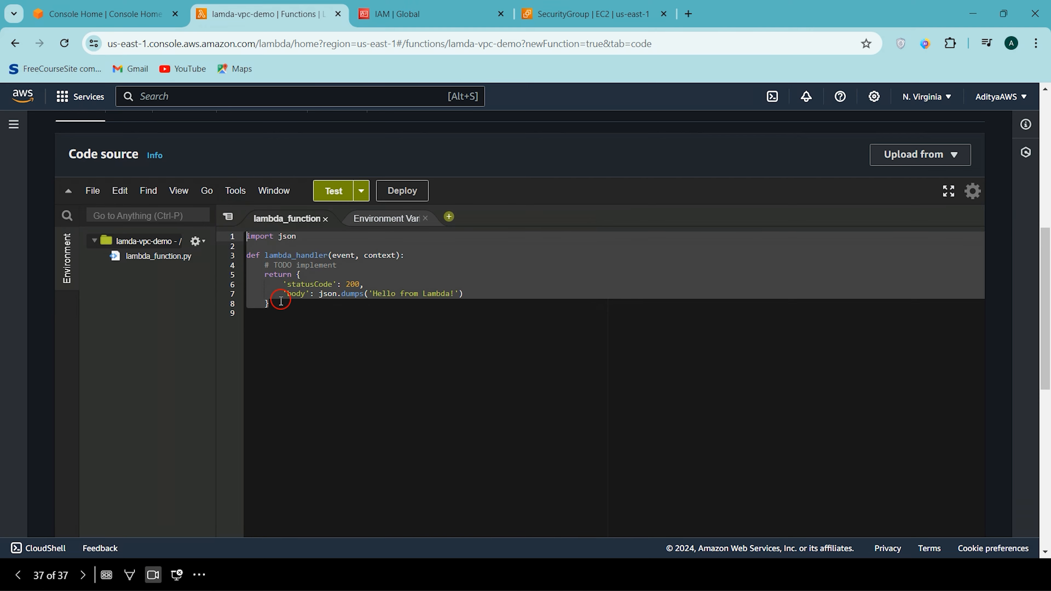
left_click(377, 353)
scroll(378, 356, "up", 2)
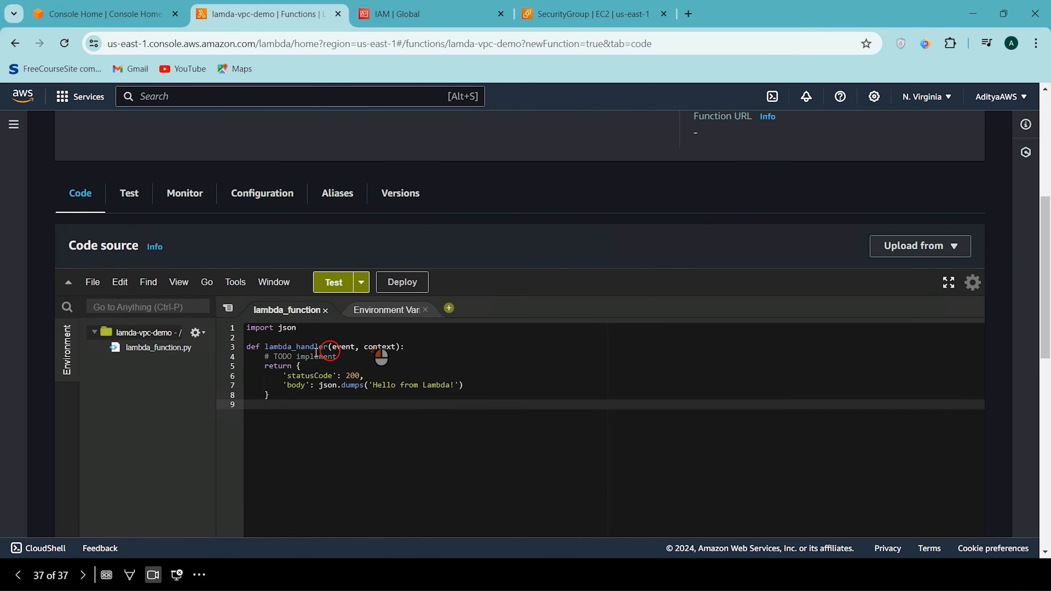
- Create and save a private test event named VPCTestDemo using the hello-world template
left_click(344, 295)
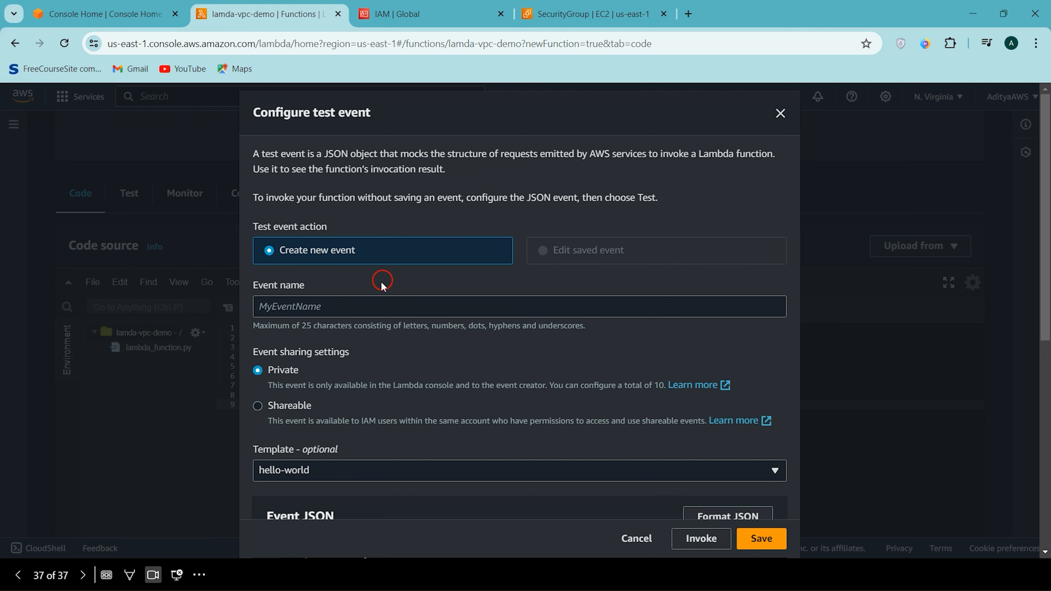
left_click(361, 306)
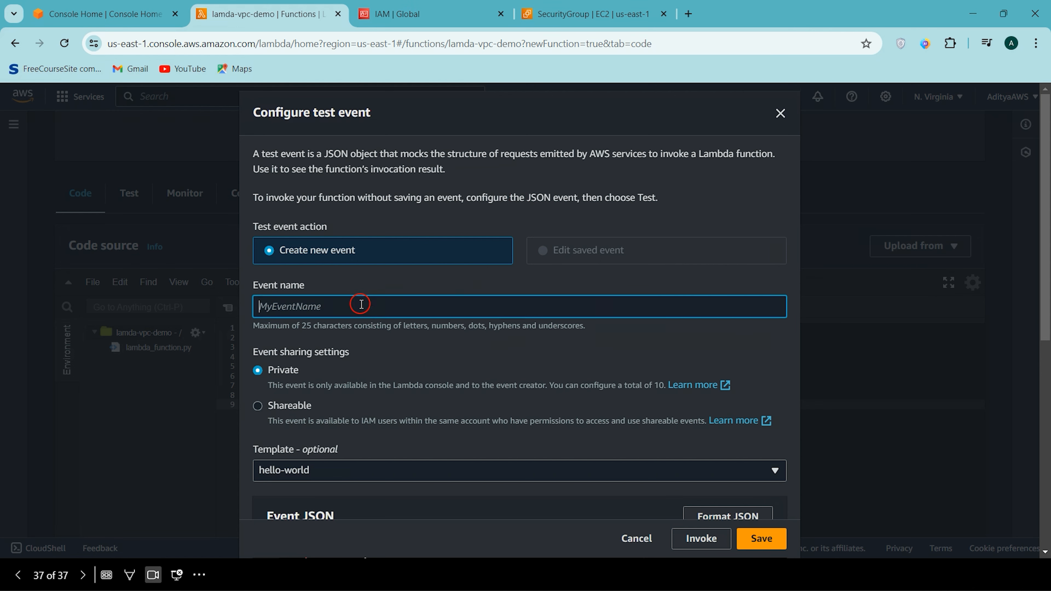
type("VPCTestDemo")
left_click(761, 539)
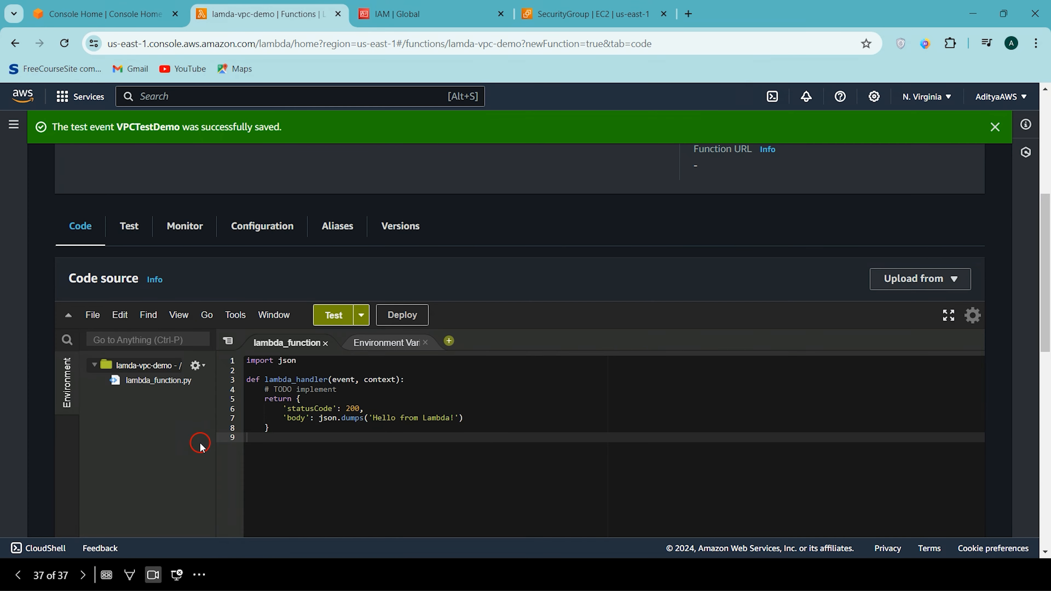
- Run the function with the VPCTestDemo event and examine the response in the execution results
left_click(338, 315)
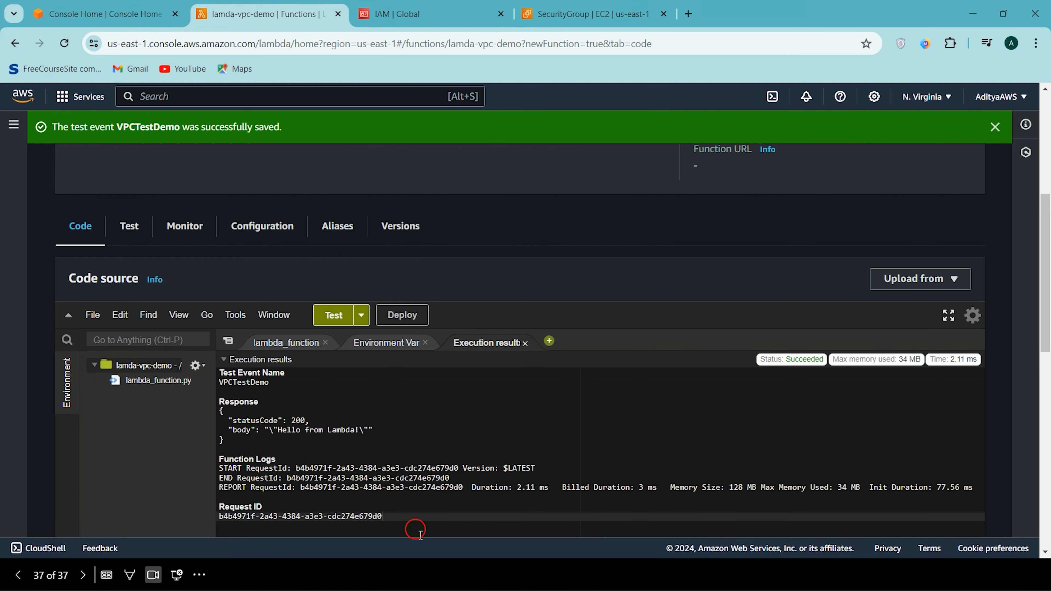
left_click_drag(242, 451, 214, 397)
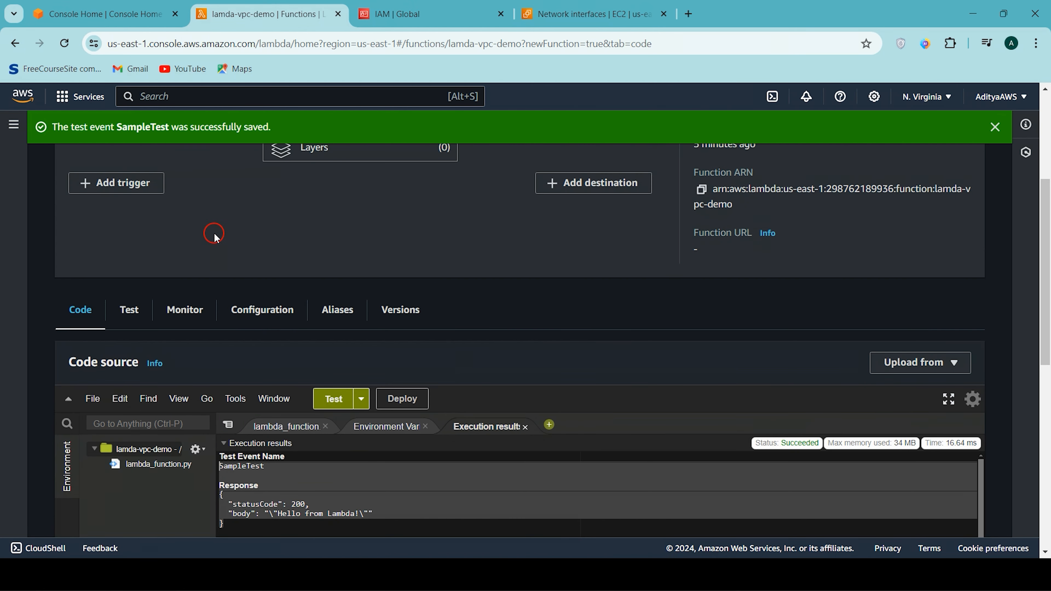
scroll(211, 235, "down", 2)
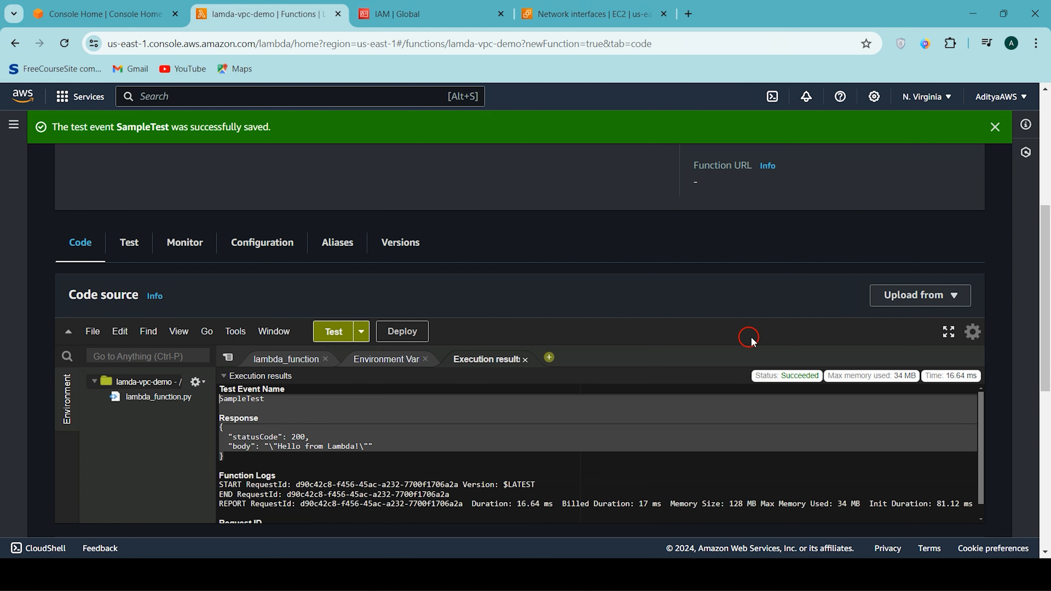
- Close the EC2 network interfaces page and open the Lambda function's execution role permissions
left_click(664, 14)
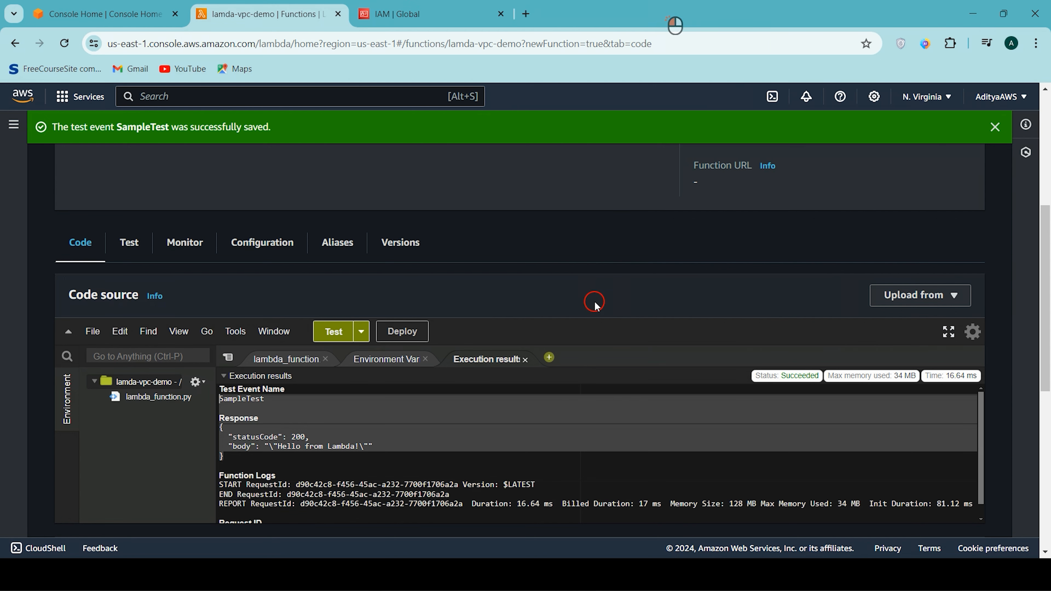
left_click(497, 430)
scroll(499, 433, "up", 2)
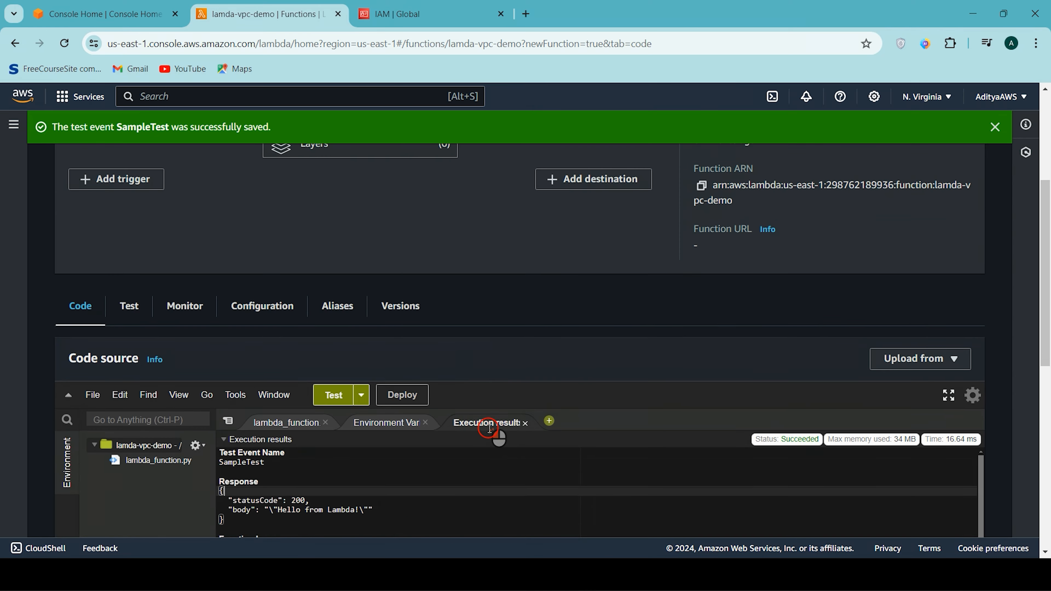
left_click(266, 309)
scroll(281, 364, "down", 2)
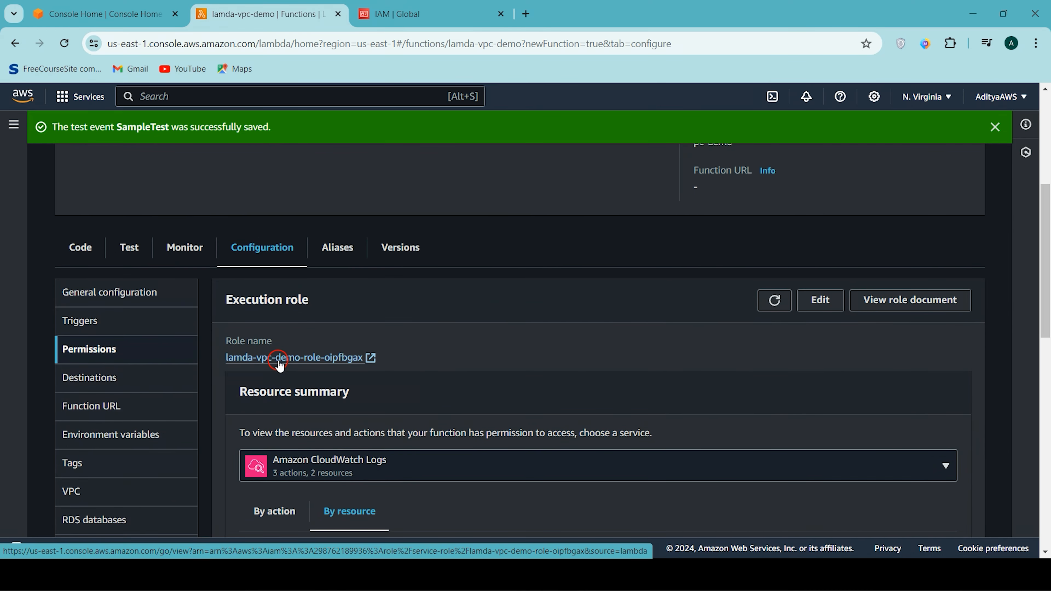
- Switch to the IAM role and review the network interface actions in its AWSLambdaVPCAccessExecutionRole policy
left_click(426, 5)
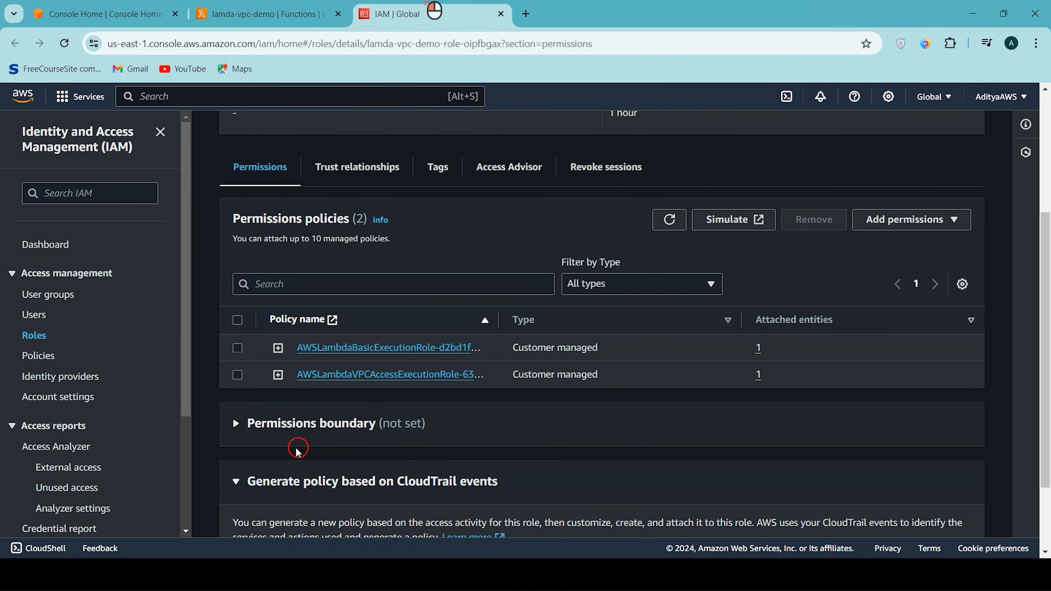
left_click(277, 375)
scroll(277, 379, "down", 3)
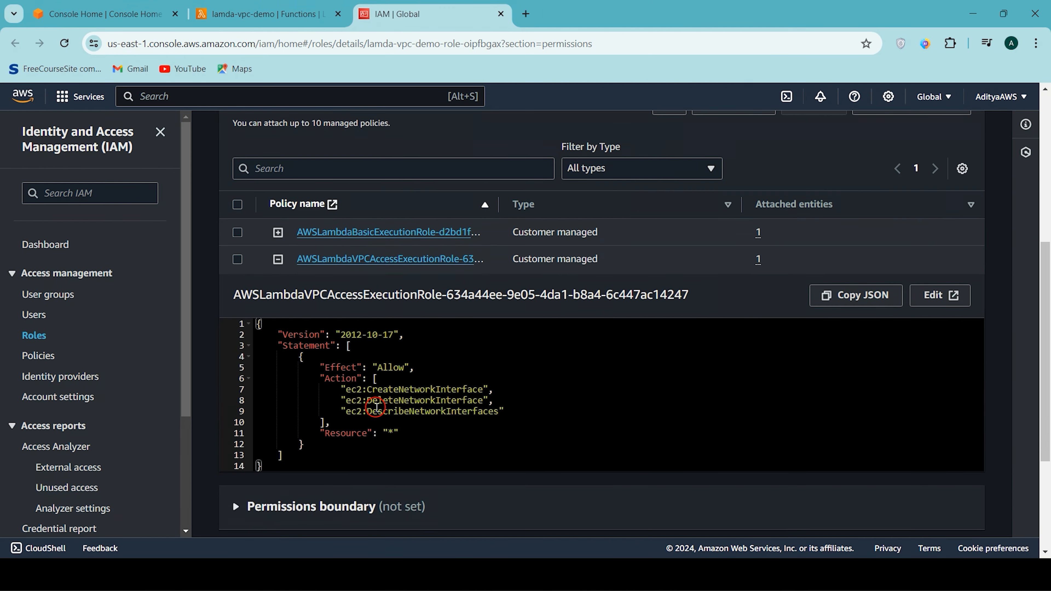
left_click_drag(321, 384, 522, 406)
left_click(522, 406)
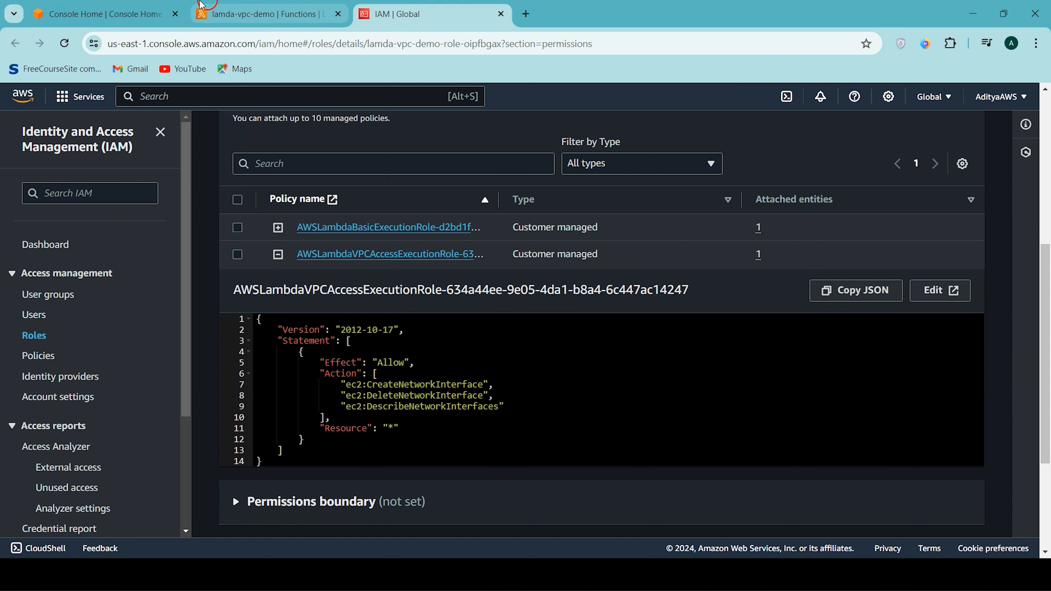
- Search the AWS services for EC2, open it in a new browser tab and show its network interfaces list
left_click(196, 98)
type("E")
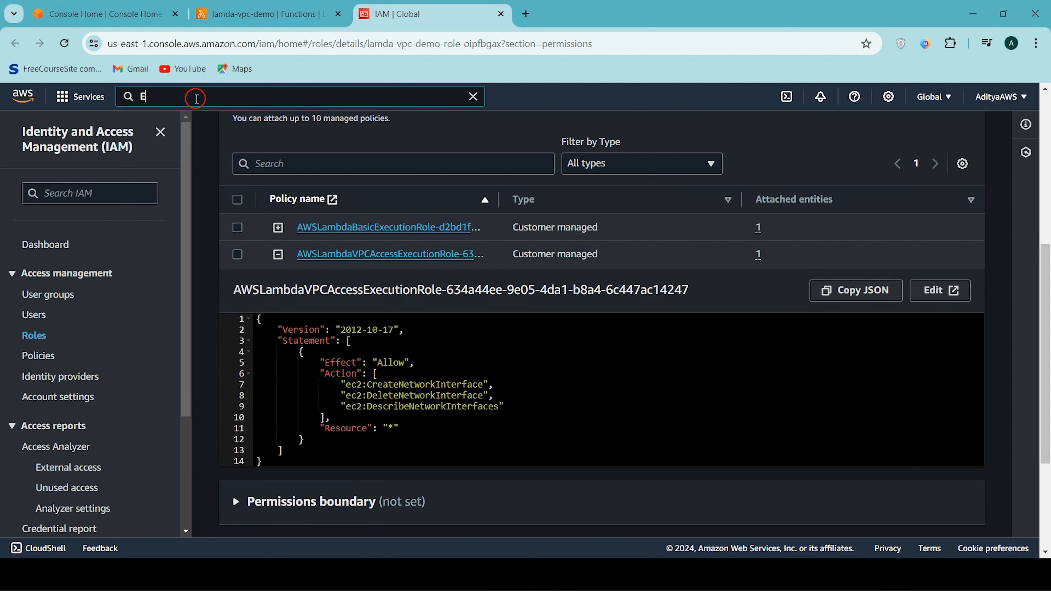
type("C2")
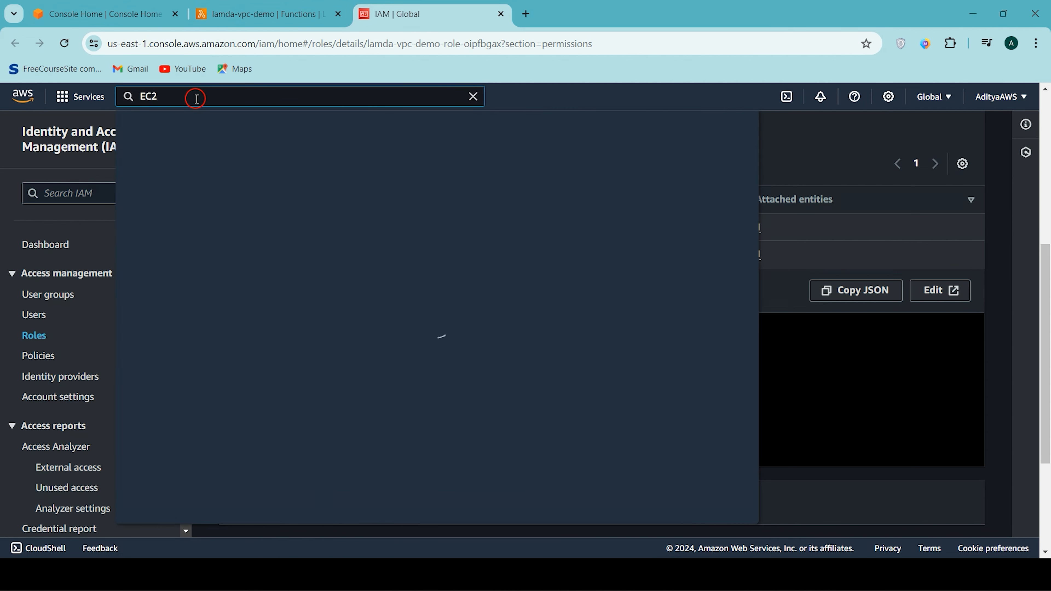
right_click(364, 209)
left_click(391, 219)
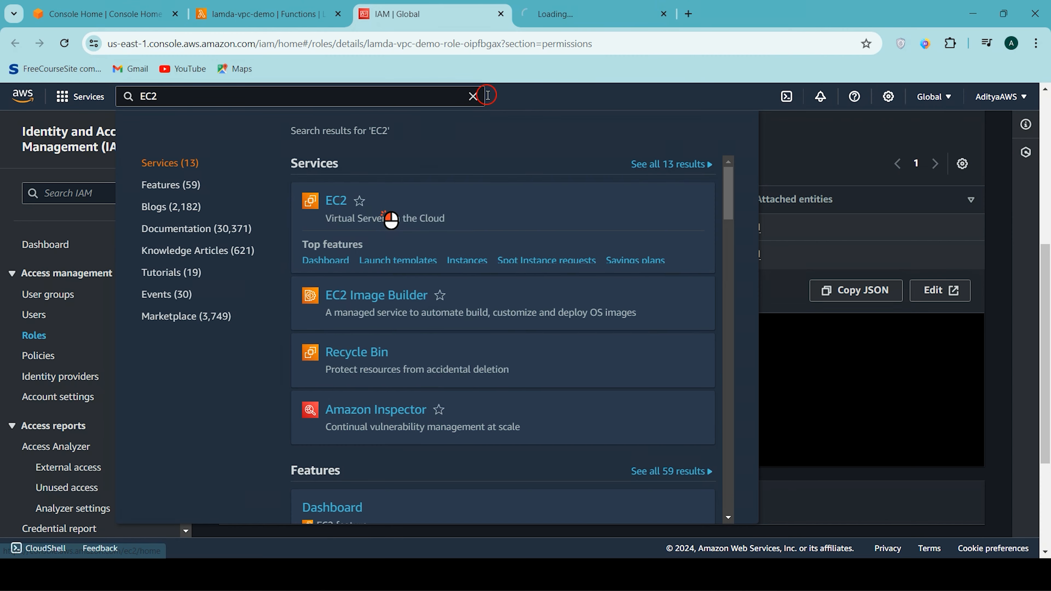
left_click(573, 15)
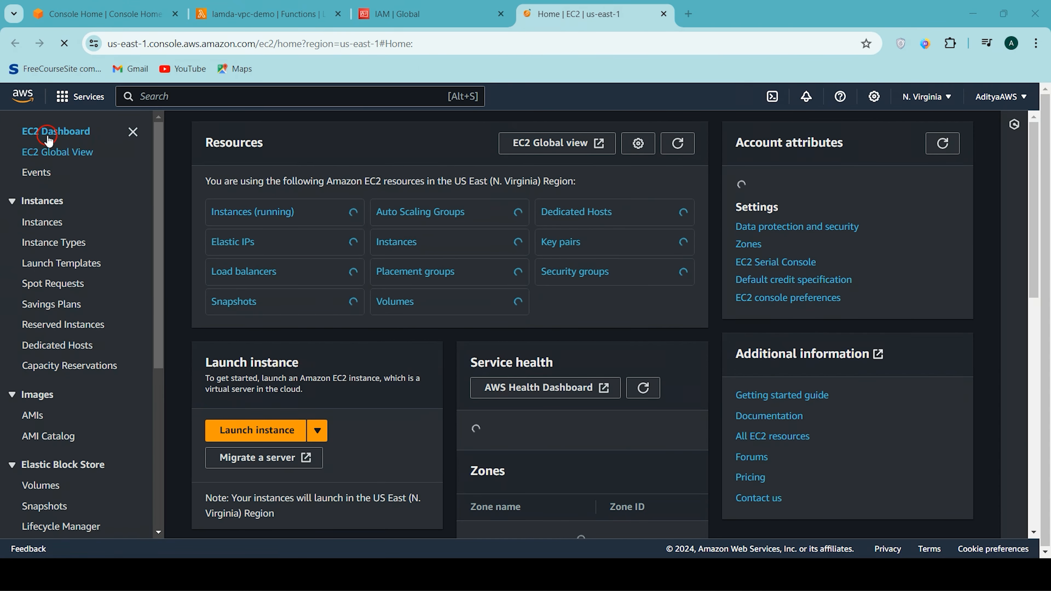
scroll(46, 426, "down", 5)
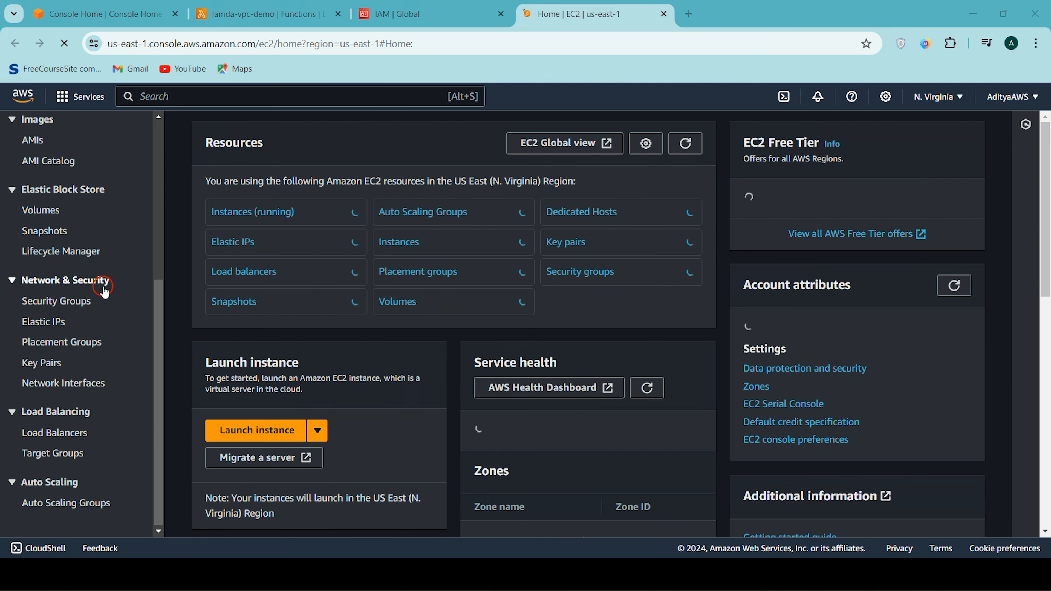
left_click(53, 389)
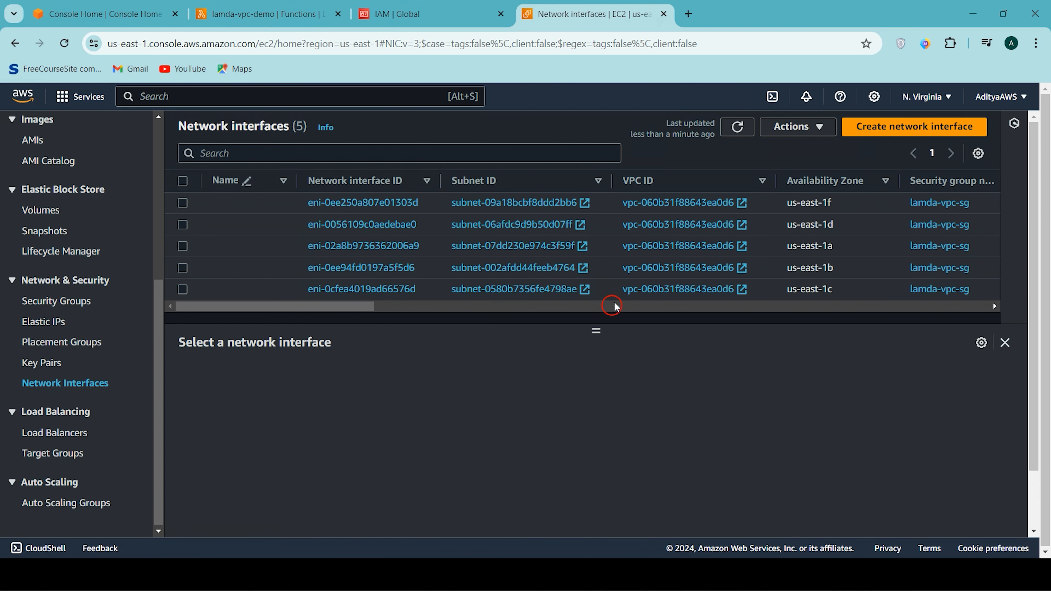
- Examine the subnet, security group, interface type, description and status of the listed network interfaces
scroll(637, 276, "right", 5)
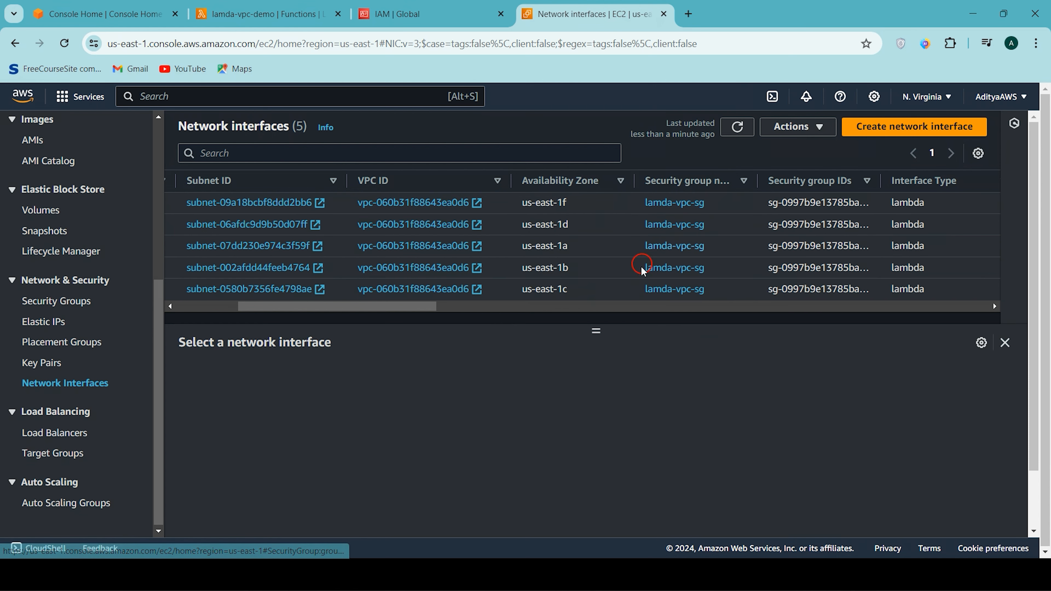
scroll(729, 236, "right", 5)
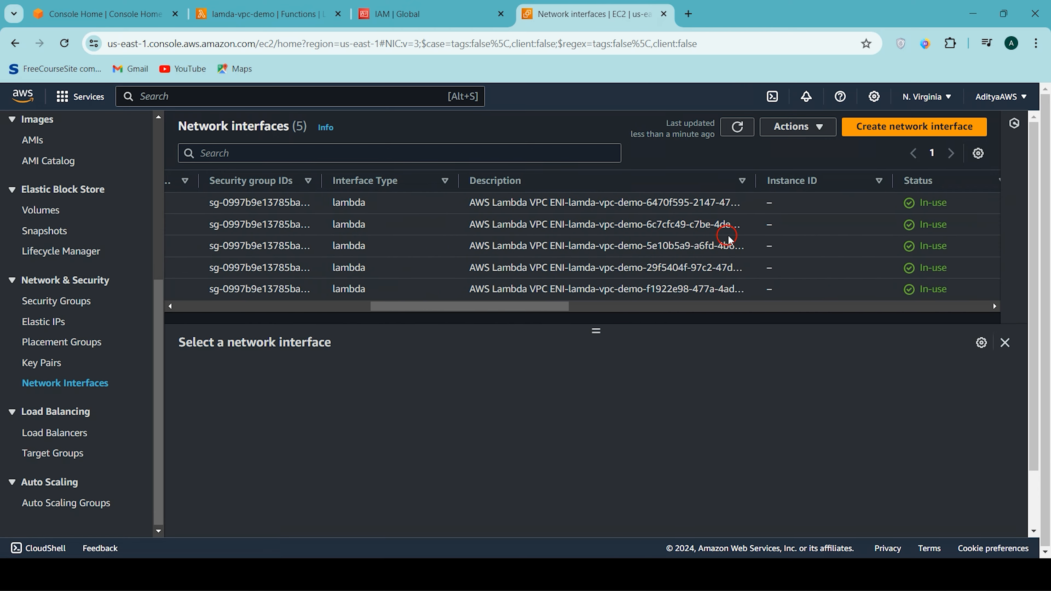
scroll(599, 283, "right", 5)
scroll(598, 283, "right", 3)
scroll(598, 283, "left", 10)
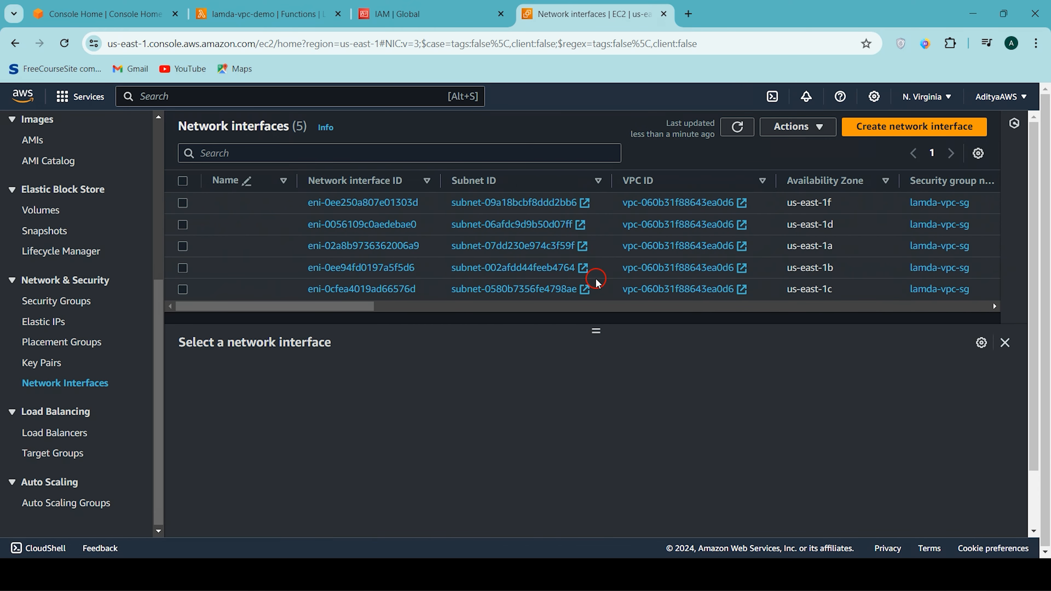